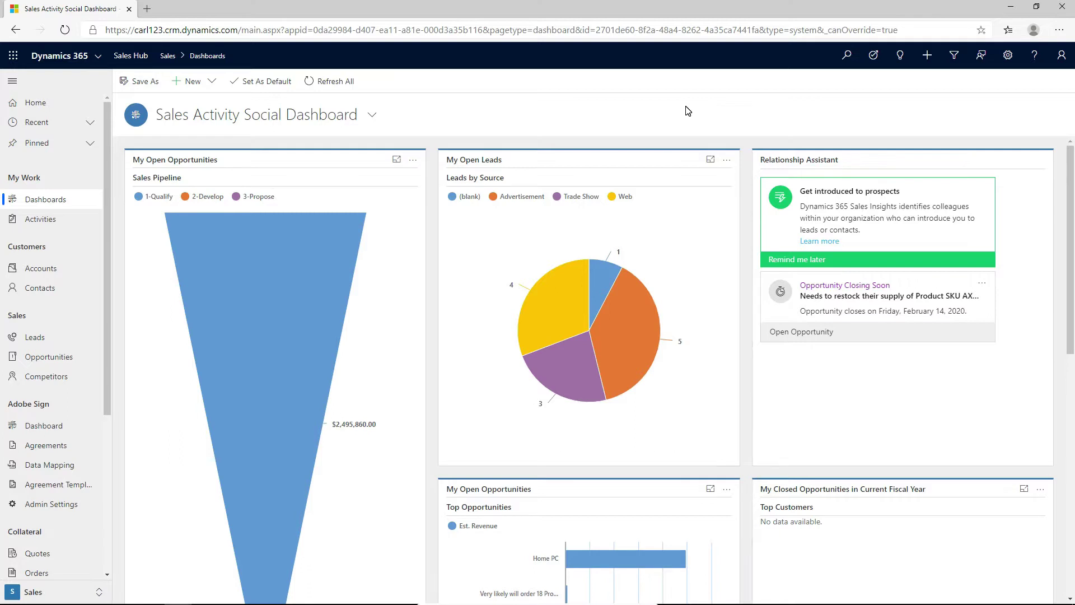
Step: Open the Leads list and start a new blank lead record at the Qualify stage
left_click(59, 338)
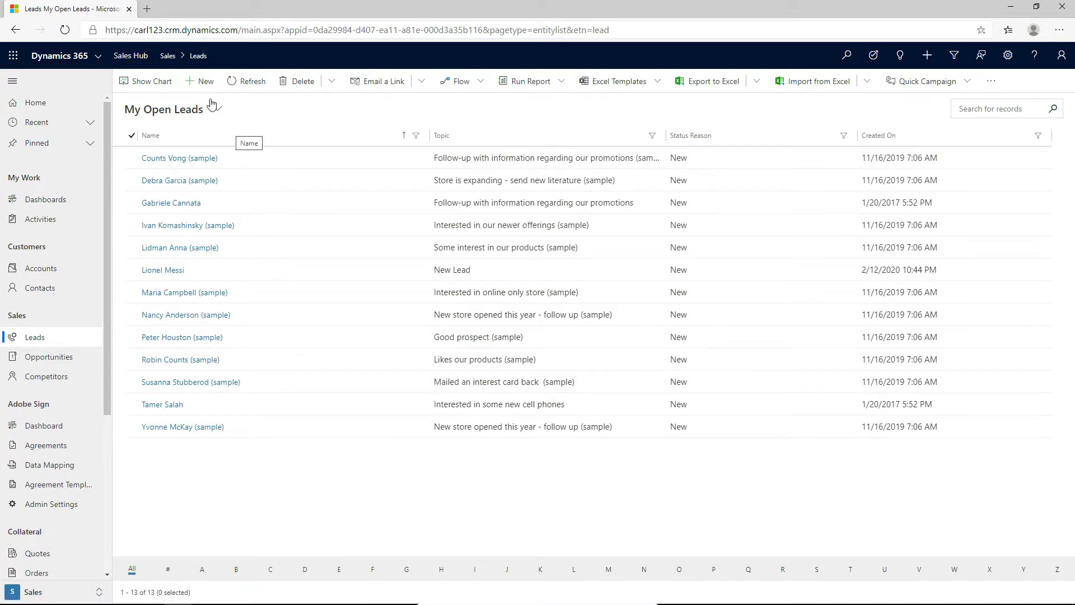
left_click(202, 82)
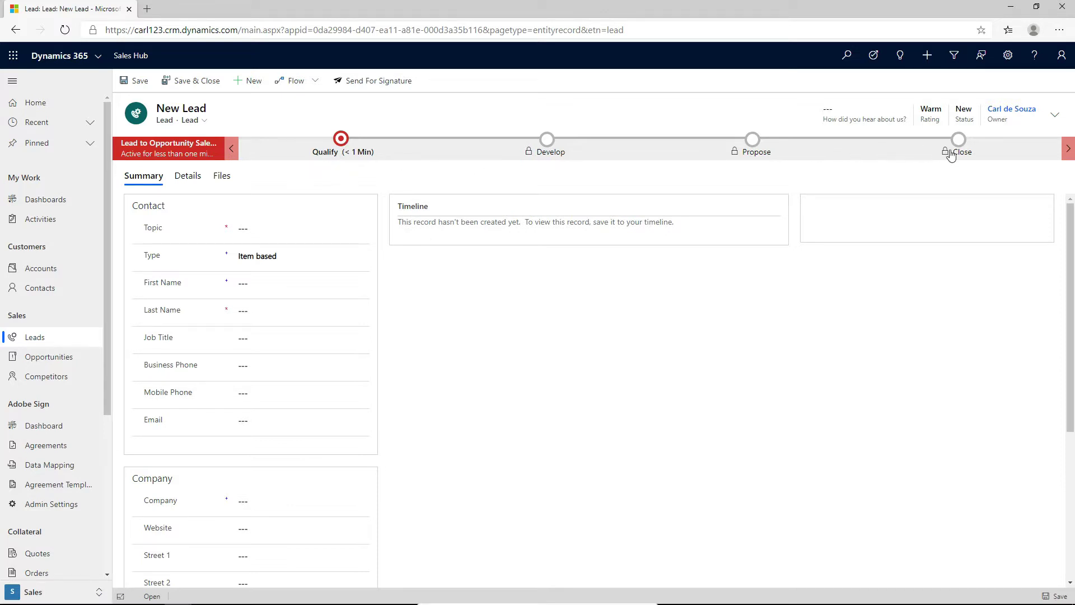
Step: Expand the Qualify stage flyout and scroll its fields from Existing Contact? to Capture Summary
left_click(342, 156)
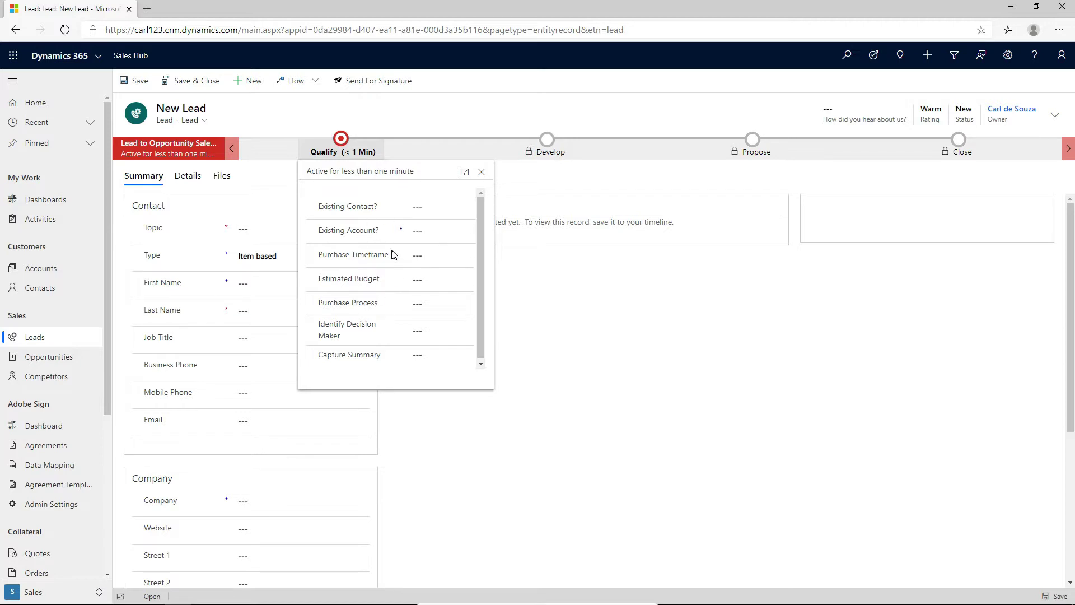
left_click_drag(480, 226, 481, 245)
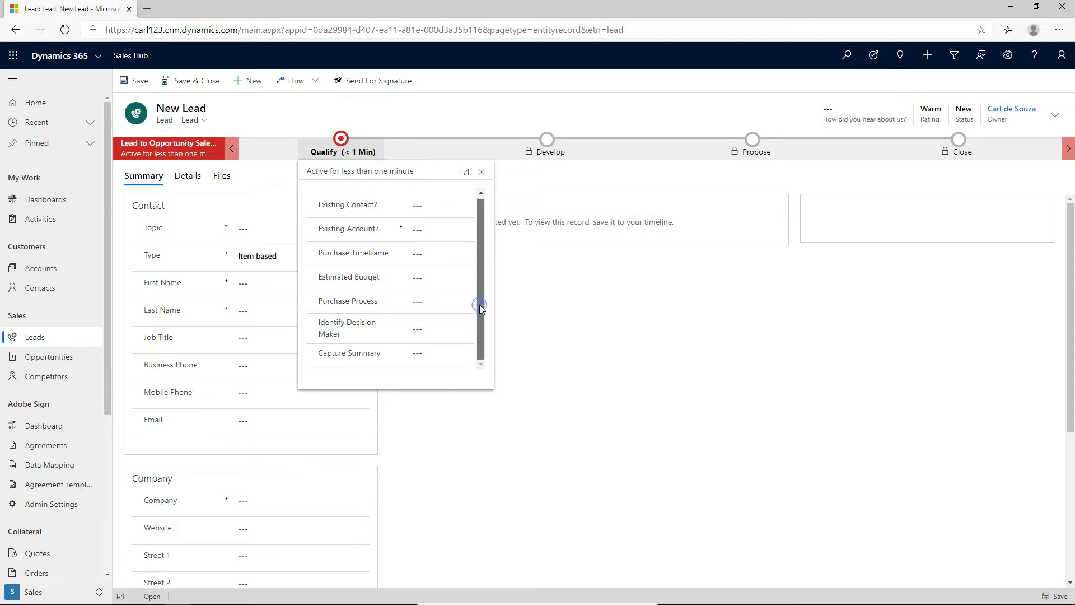
Step: Close the flyout and open Lead to Opportunity Sales Process from Power Automate's Business process flows
left_click(529, 368)
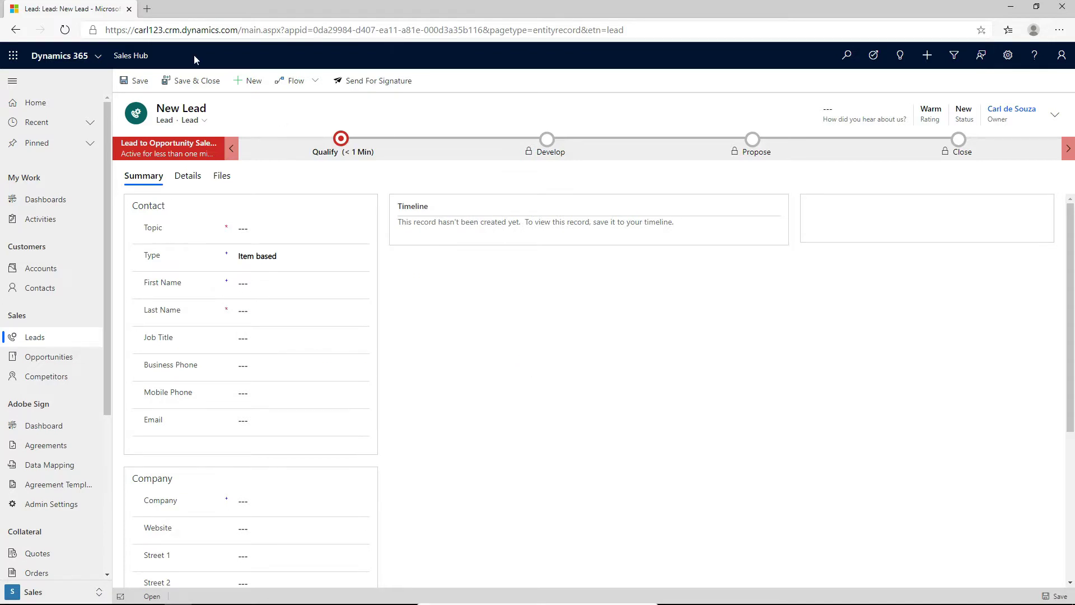
left_click(146, 9)
type("flow.microsoft.com/en-us/")
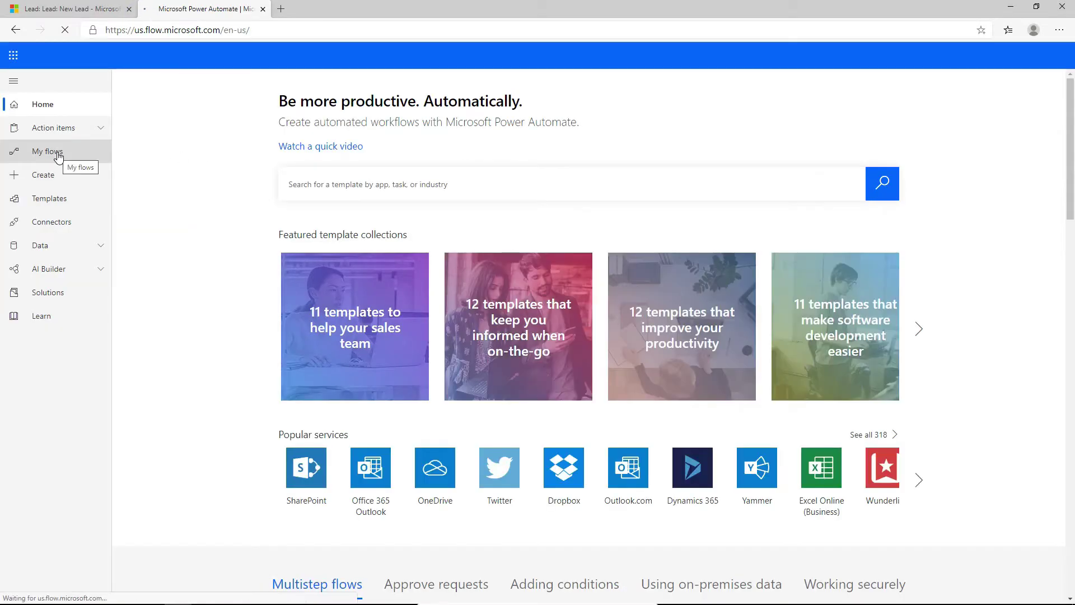
left_click(59, 156)
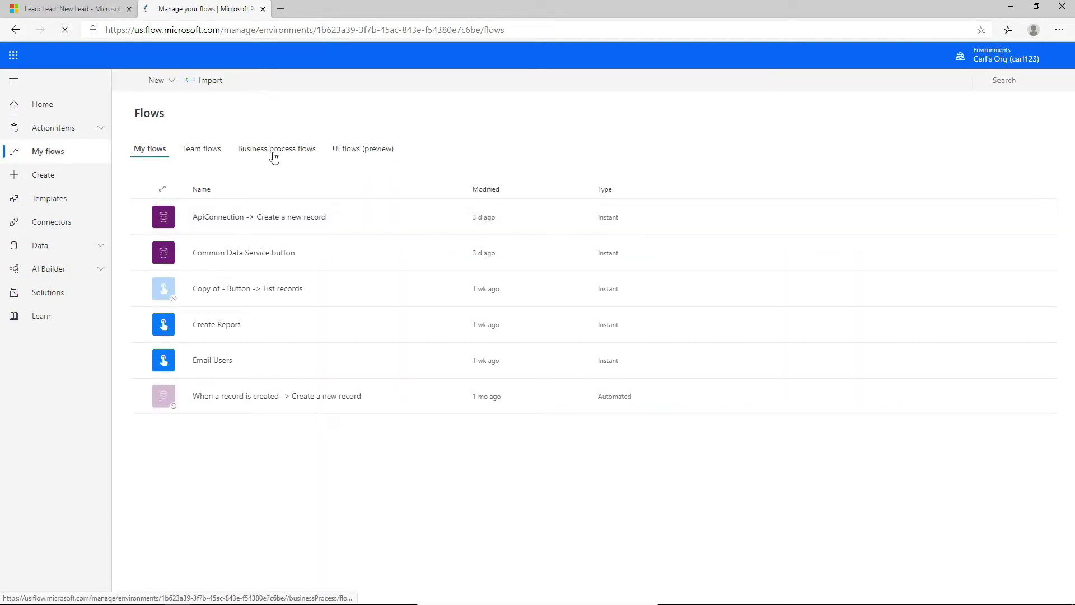
left_click(275, 149)
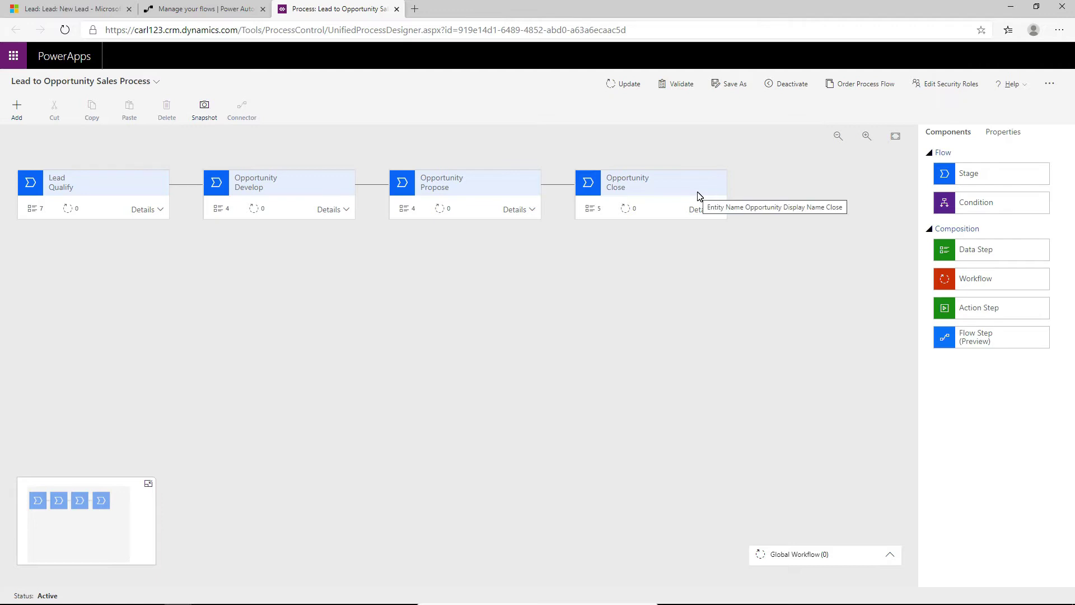
Step: Expand the Lead Qualify stage details to list its seven data steps
left_click(158, 214)
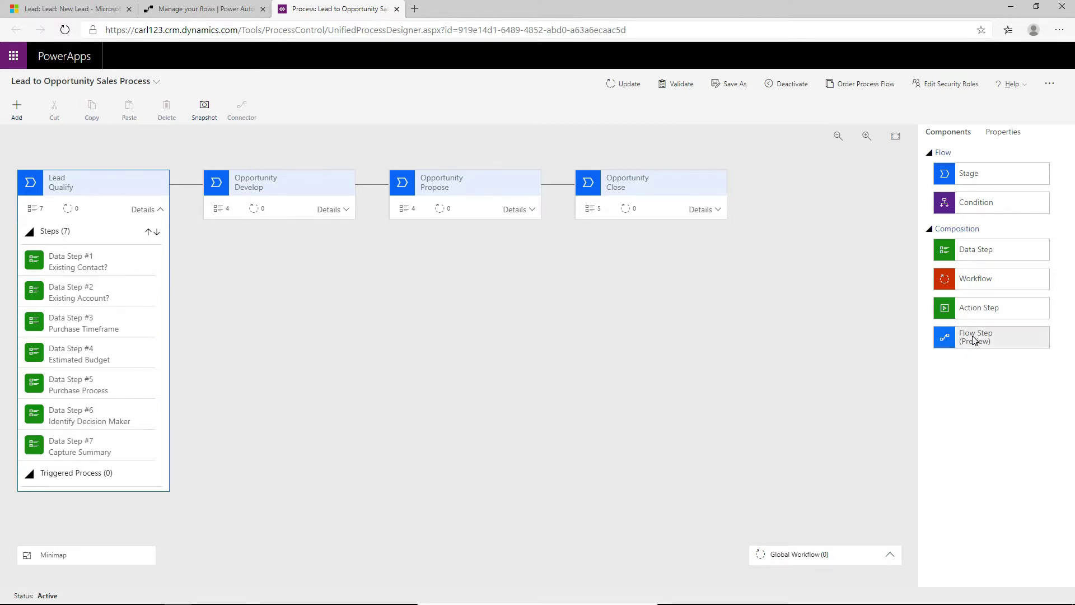
Step: Add a Flow Step (Preview) below Capture Summary as step #8 and select its display name
left_click_drag(973, 339, 91, 458)
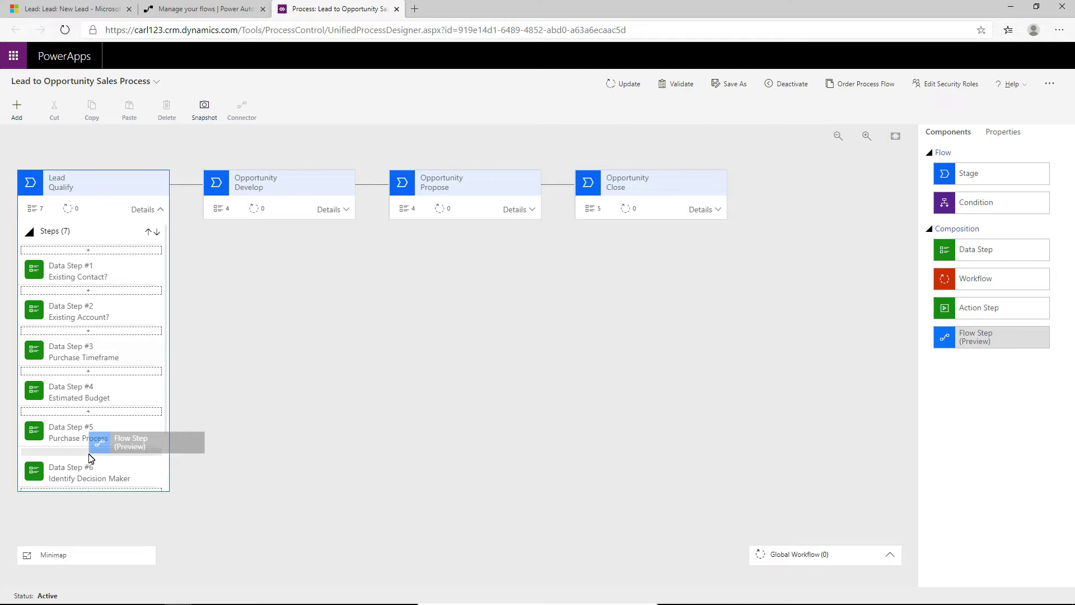
left_click_drag(91, 458, 91, 458)
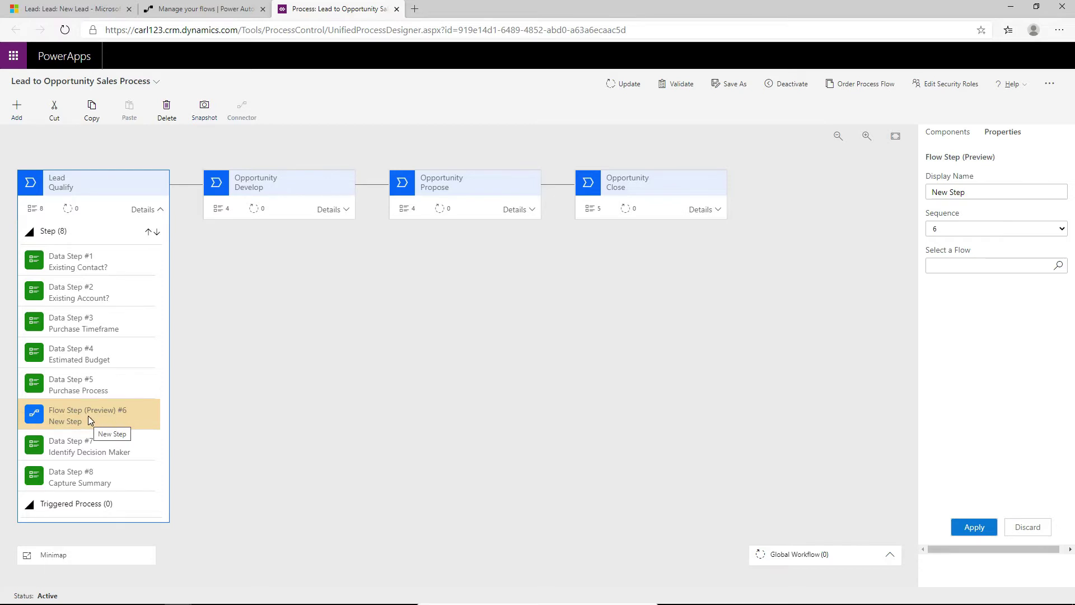
left_click_drag(68, 413, 69, 463)
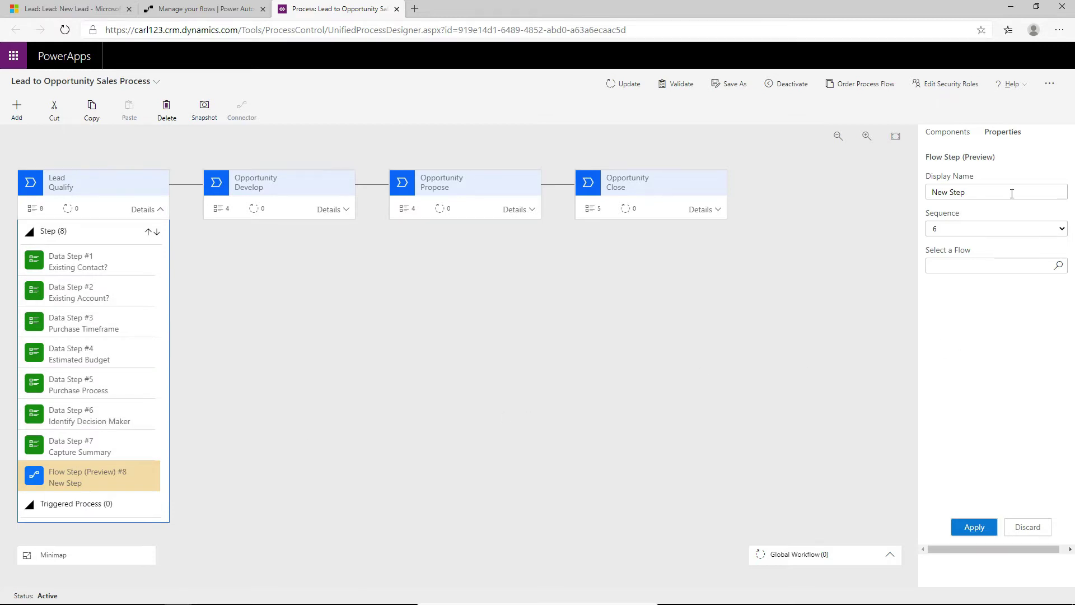
left_click_drag(1012, 193, 928, 193)
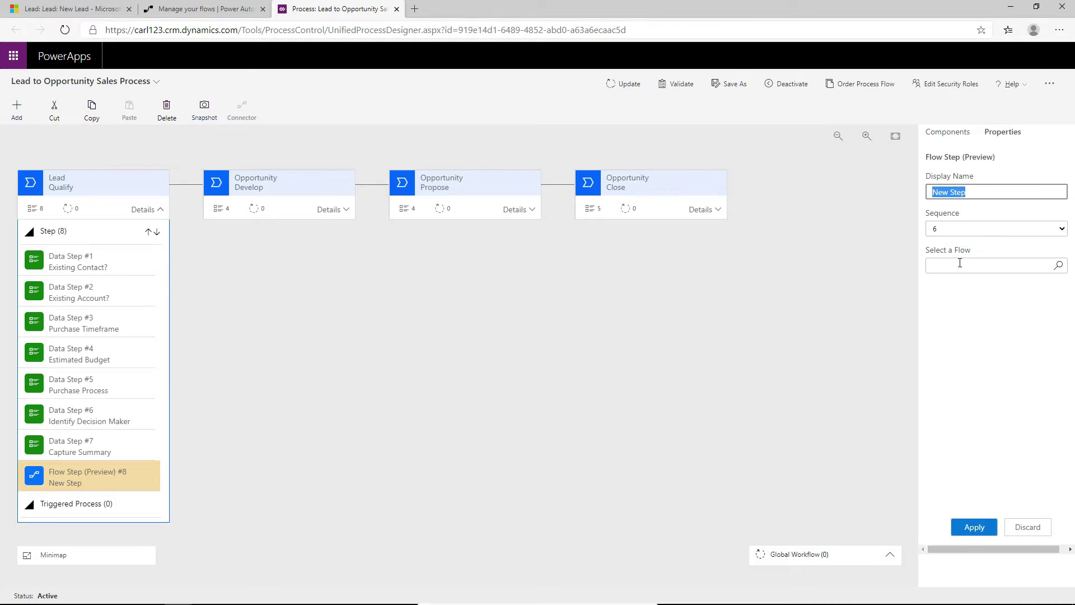
left_click(1060, 269)
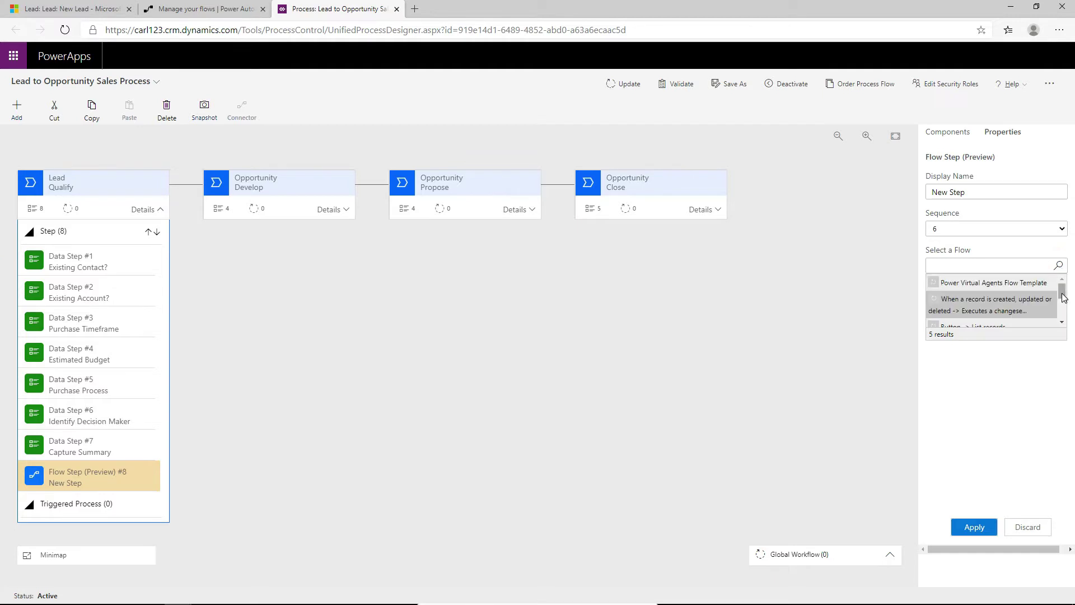
left_click_drag(1062, 290, 1064, 318)
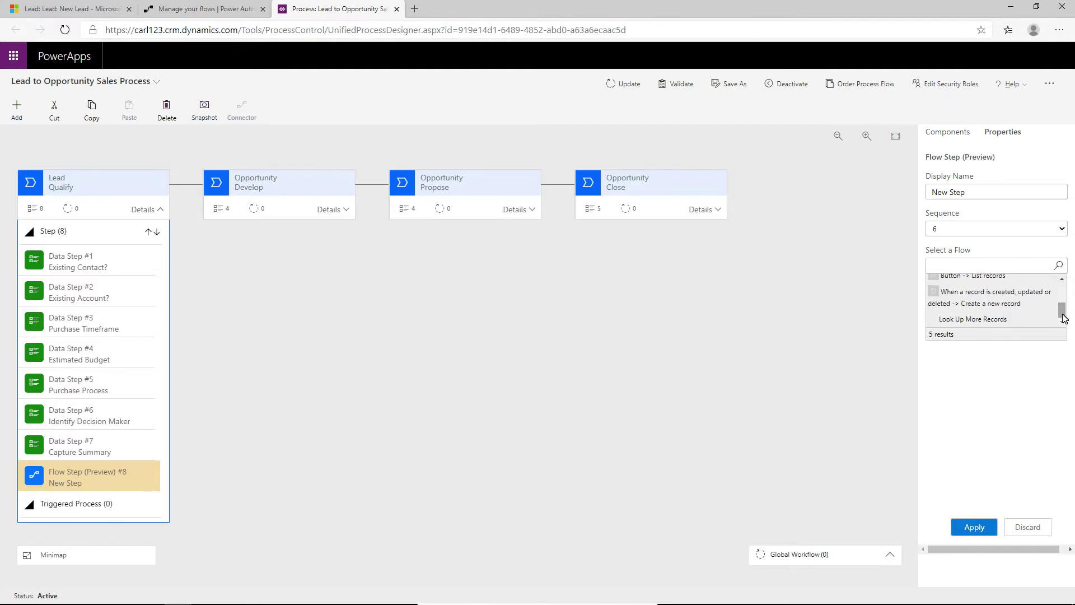
left_click(988, 319)
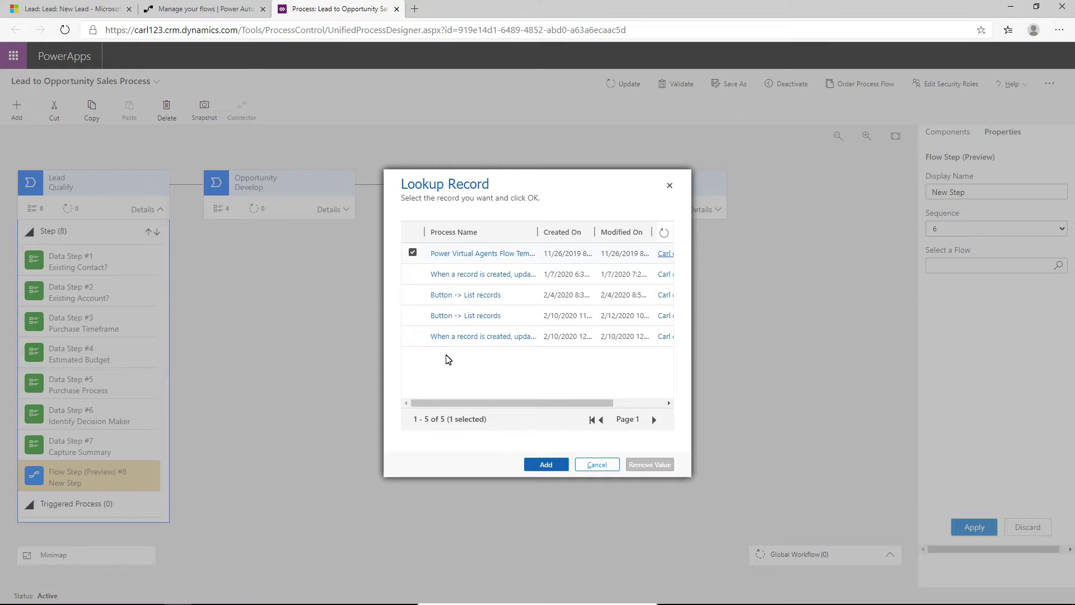
left_click(587, 464)
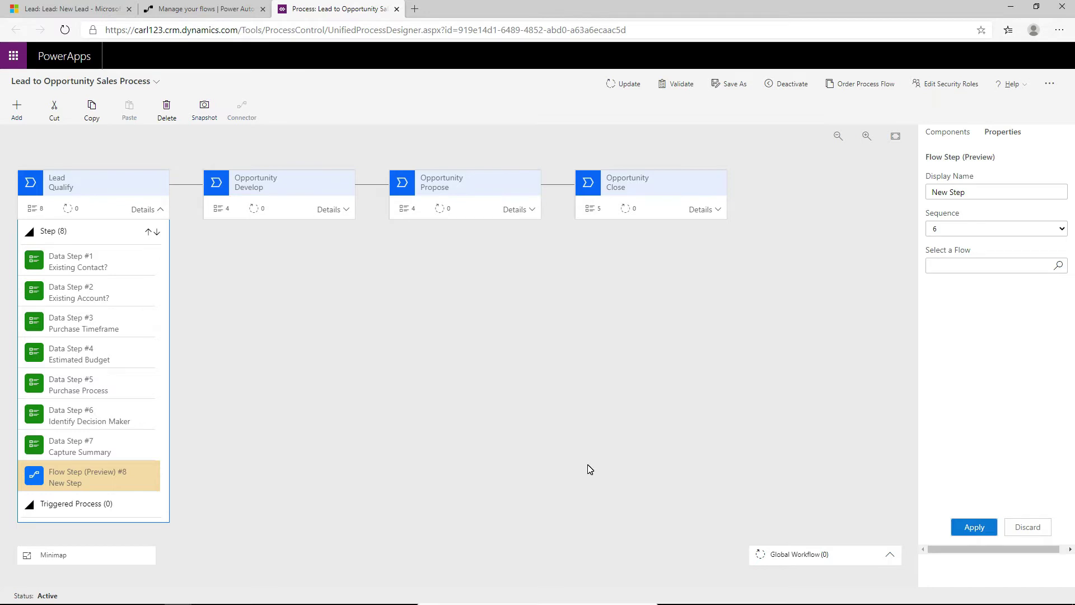
Step: In Power Automate Solutions, open FetchXML Example and its Button -> List records flow
left_click(200, 9)
left_click(251, 107)
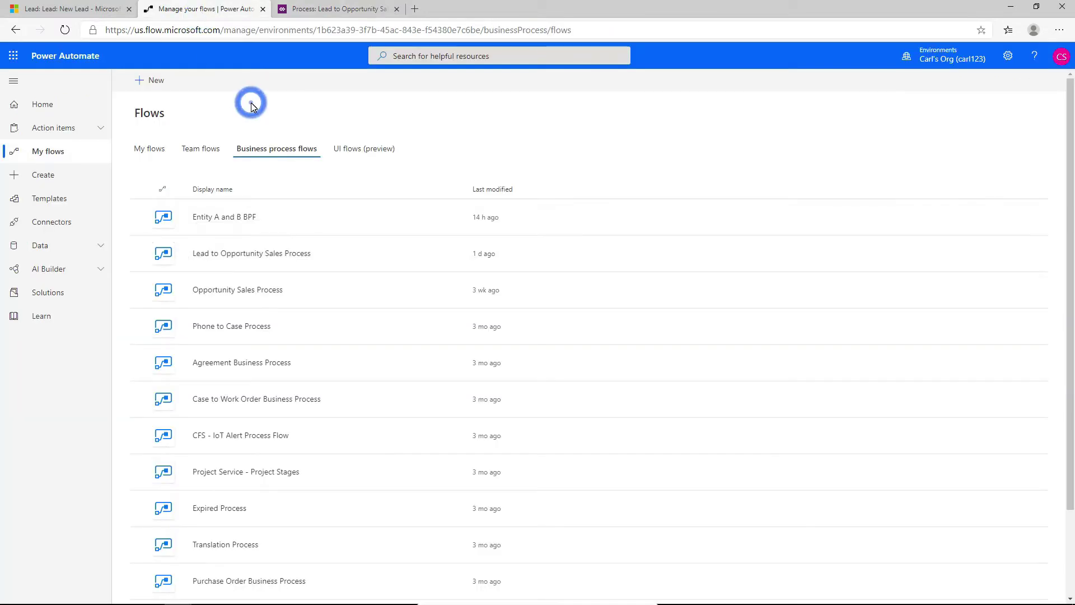
left_click(65, 292)
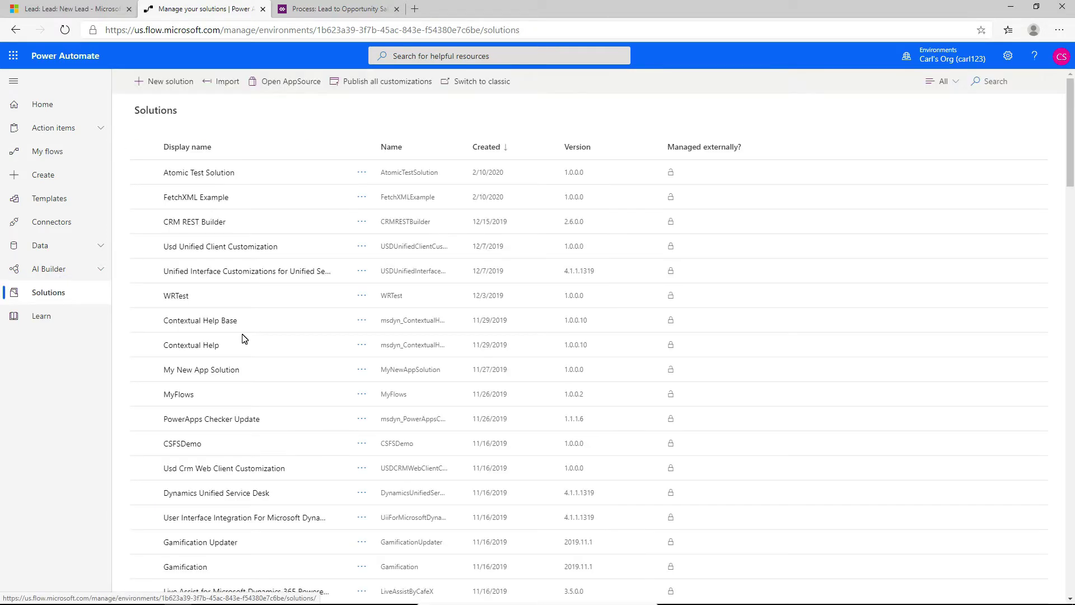
left_click(205, 201)
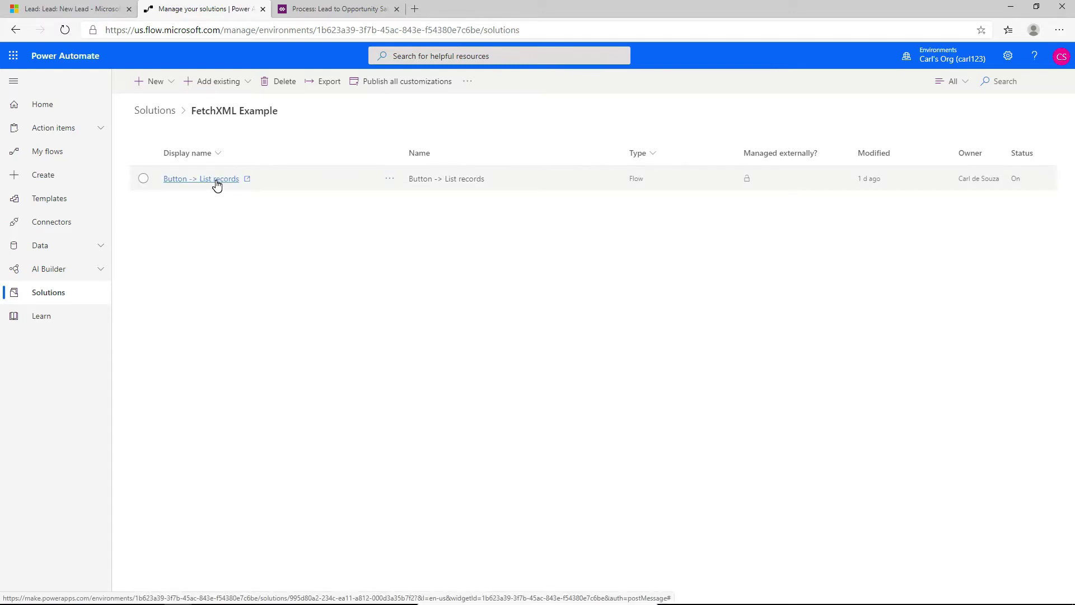
left_click(216, 179)
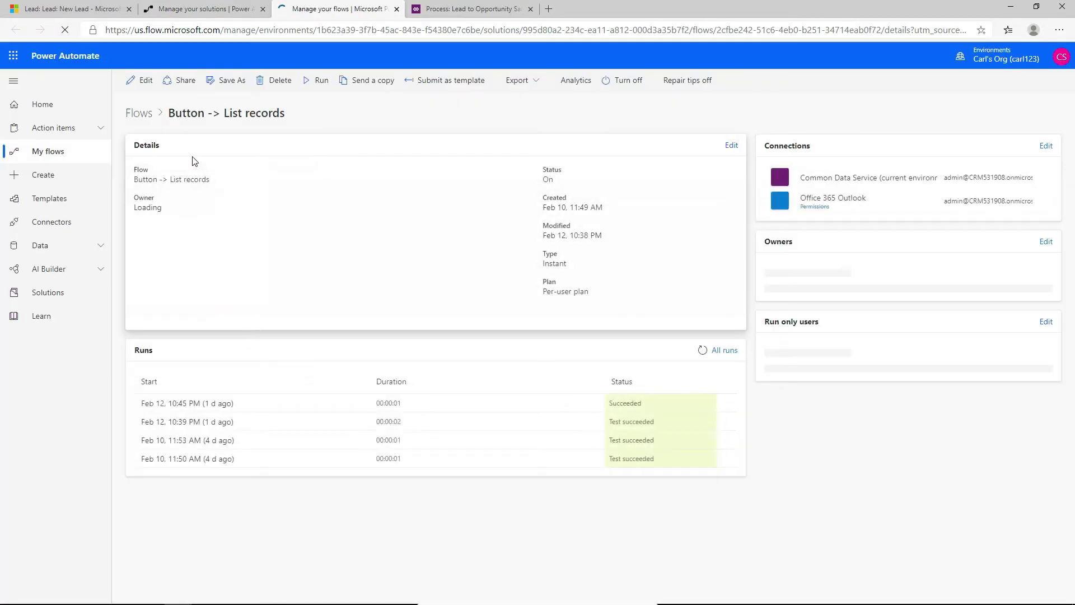
Step: Open the flow for editing and inspect the List records step, including its advanced options
left_click(146, 81)
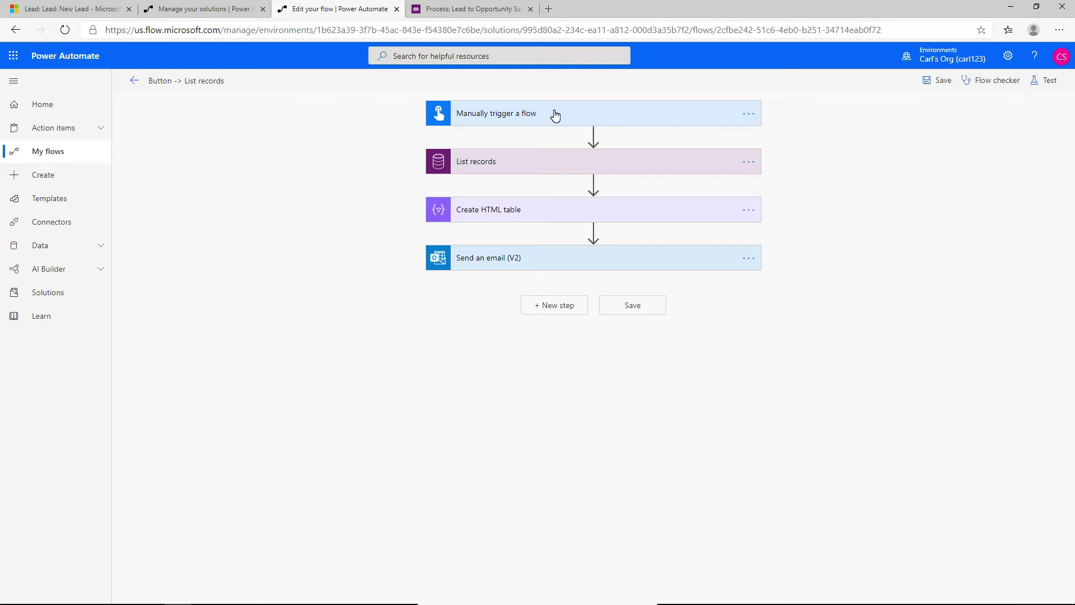
left_click(504, 163)
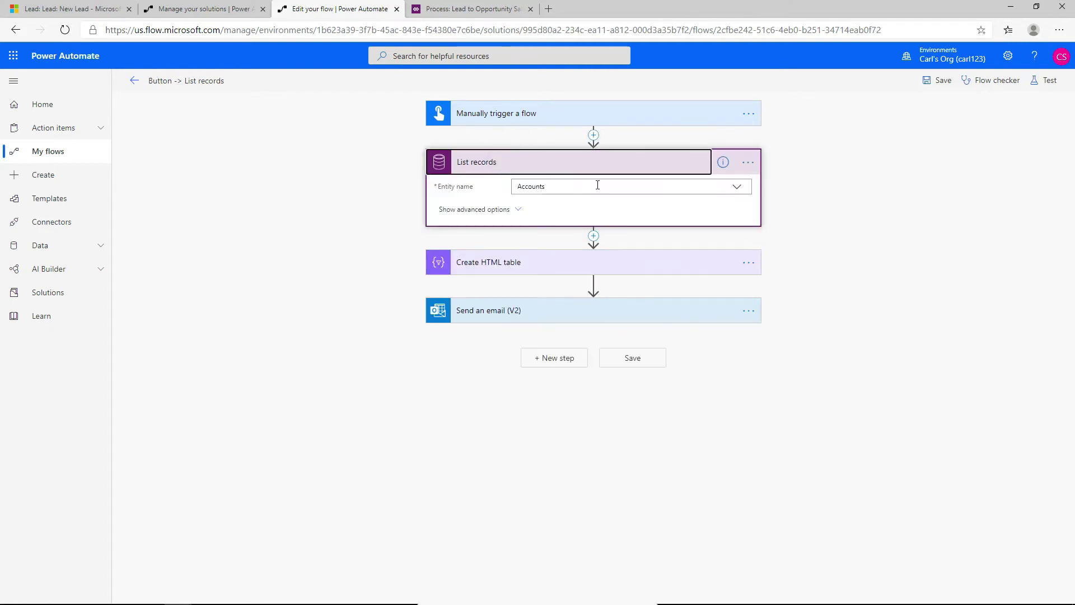
left_click(479, 210)
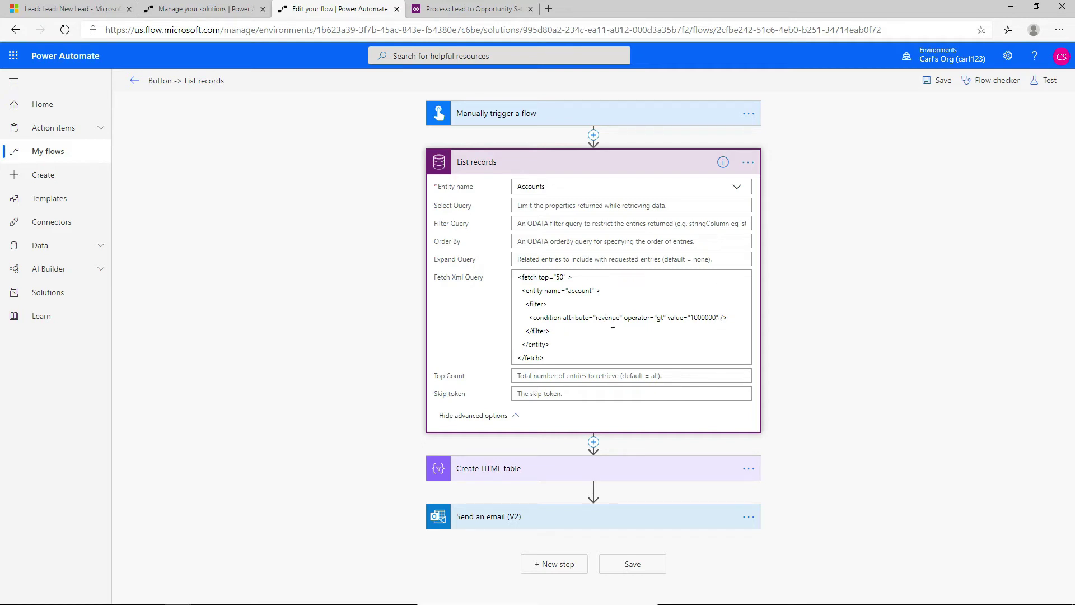
left_click(580, 164)
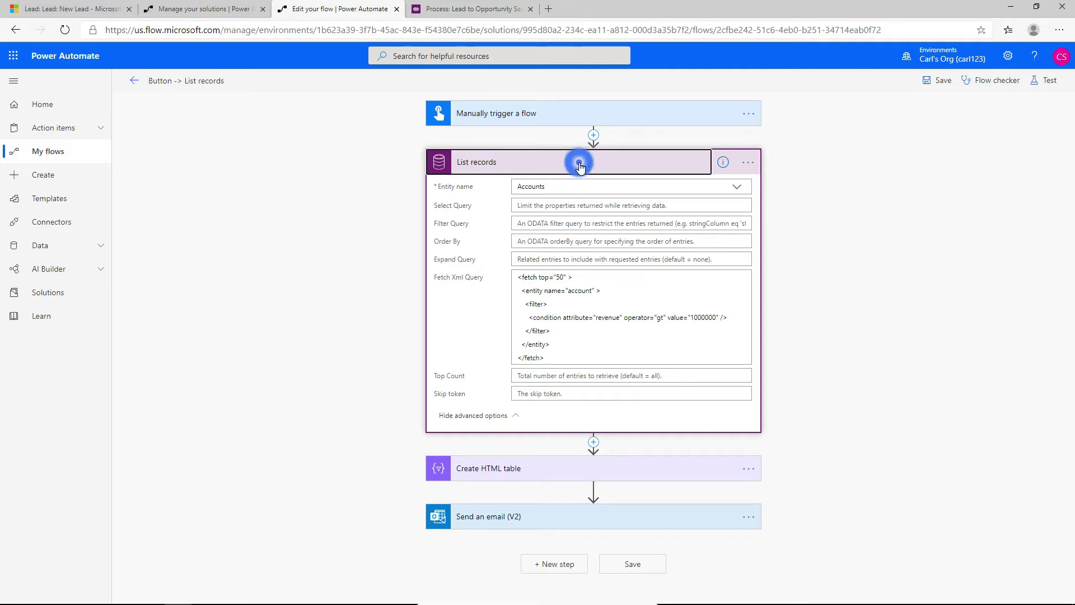
Step: Inspect the Create HTML table and Send an email (V2) step settings
left_click(574, 218)
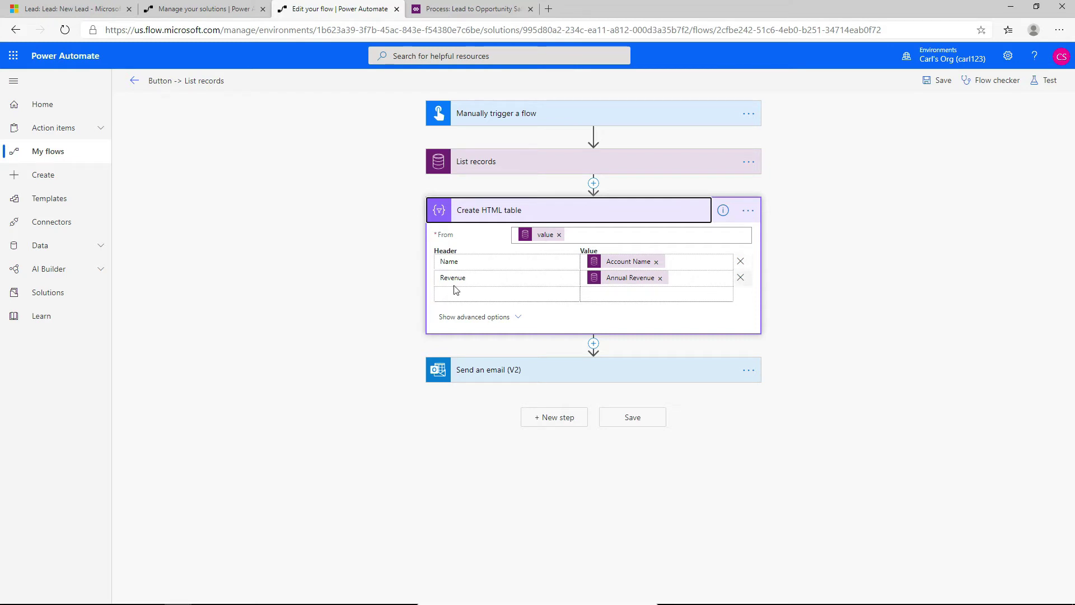
left_click(668, 212)
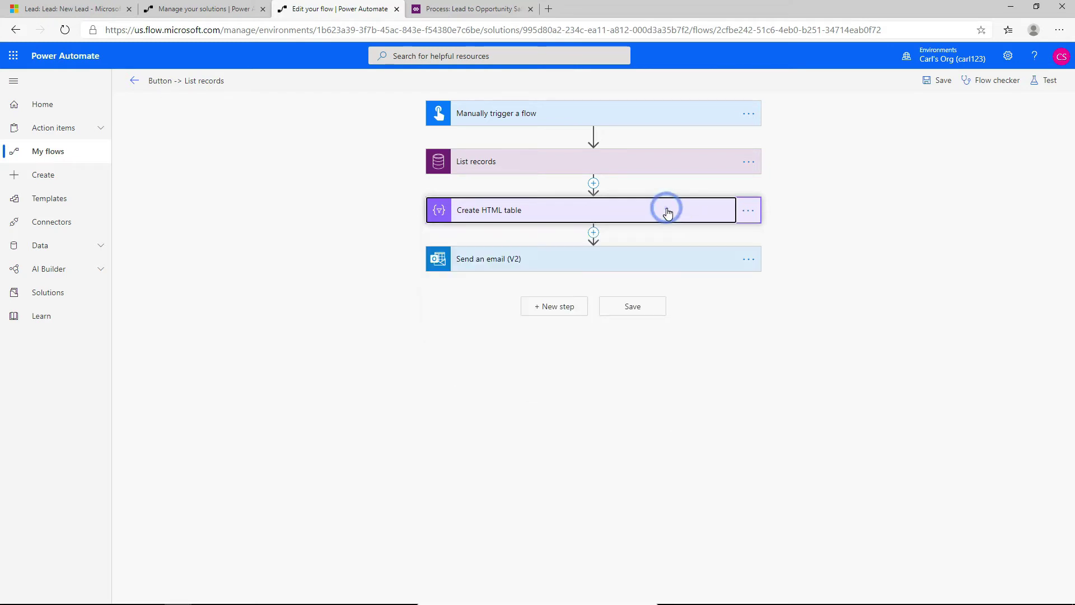
left_click(615, 266)
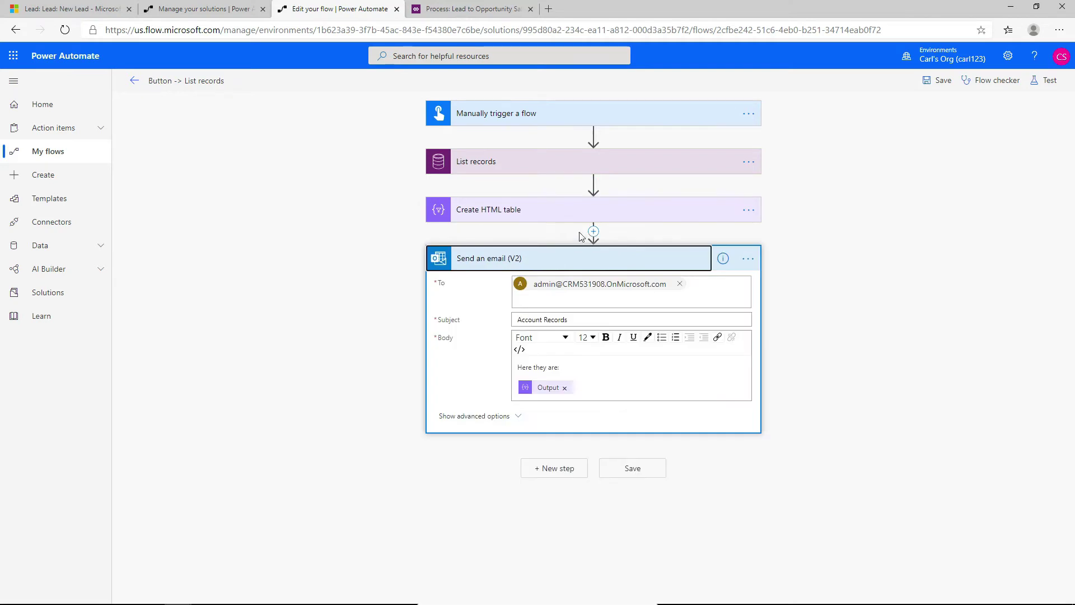
left_click(556, 272)
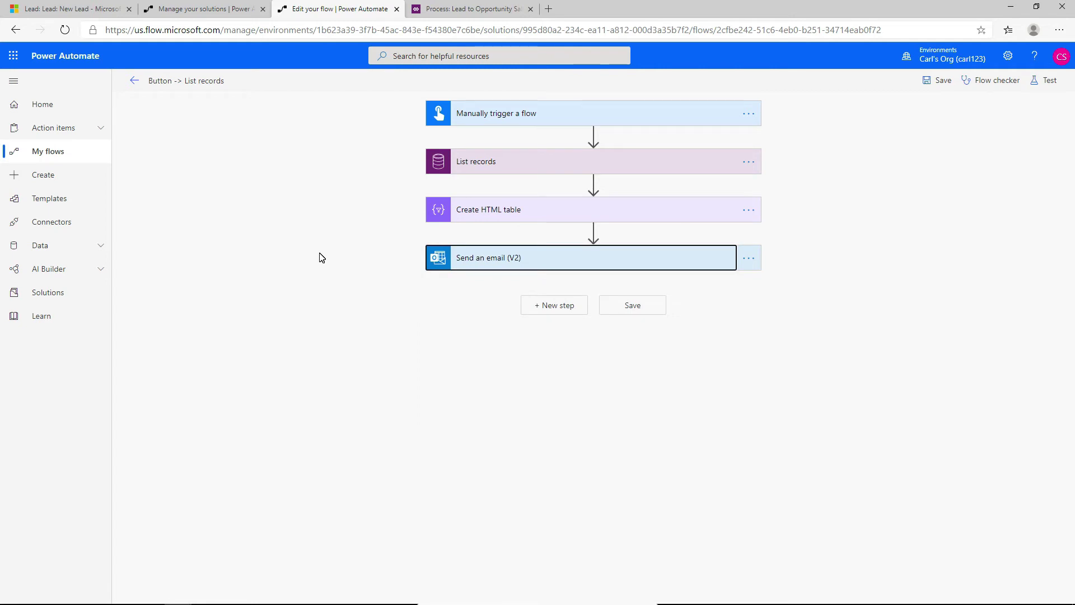
Step: Set the New Step's Select a Flow to Button -> List records through the Lookup Record dialog
left_click(472, 10)
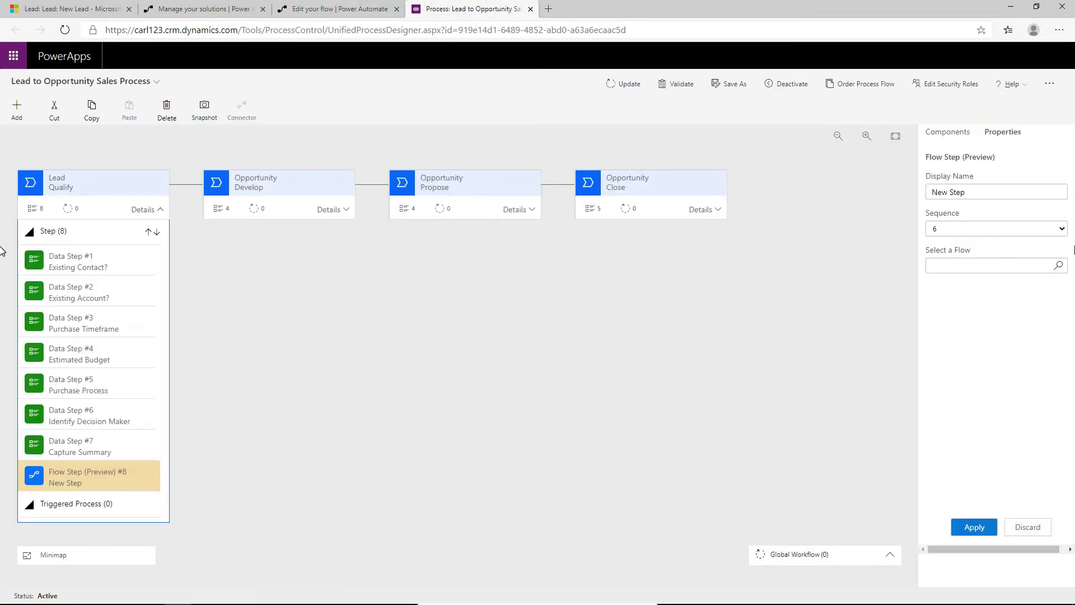
left_click(1058, 267)
scroll(1048, 296, "down", 3)
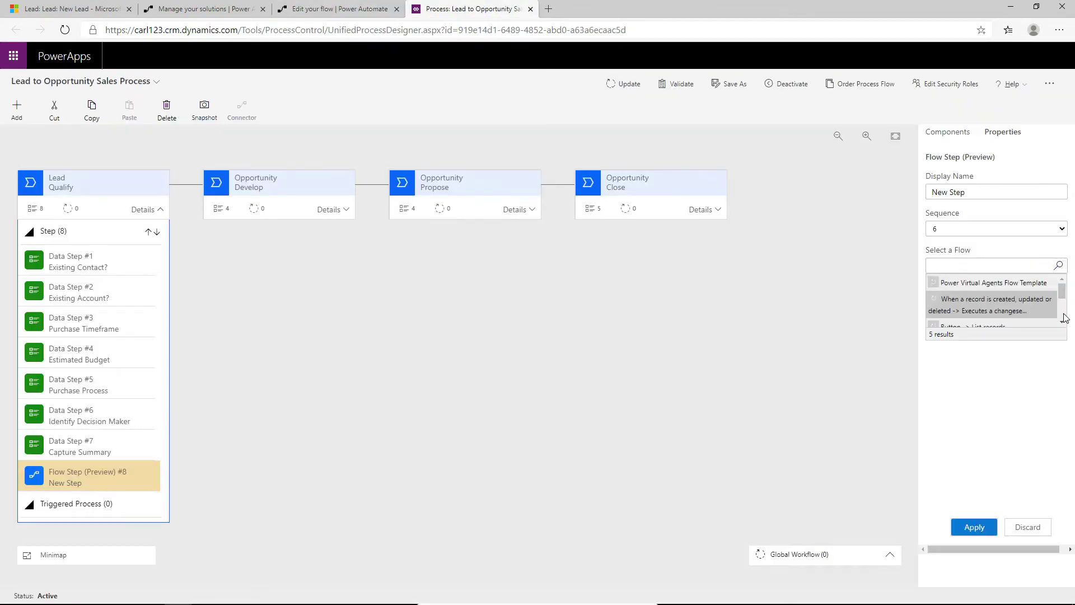
left_click(1021, 328)
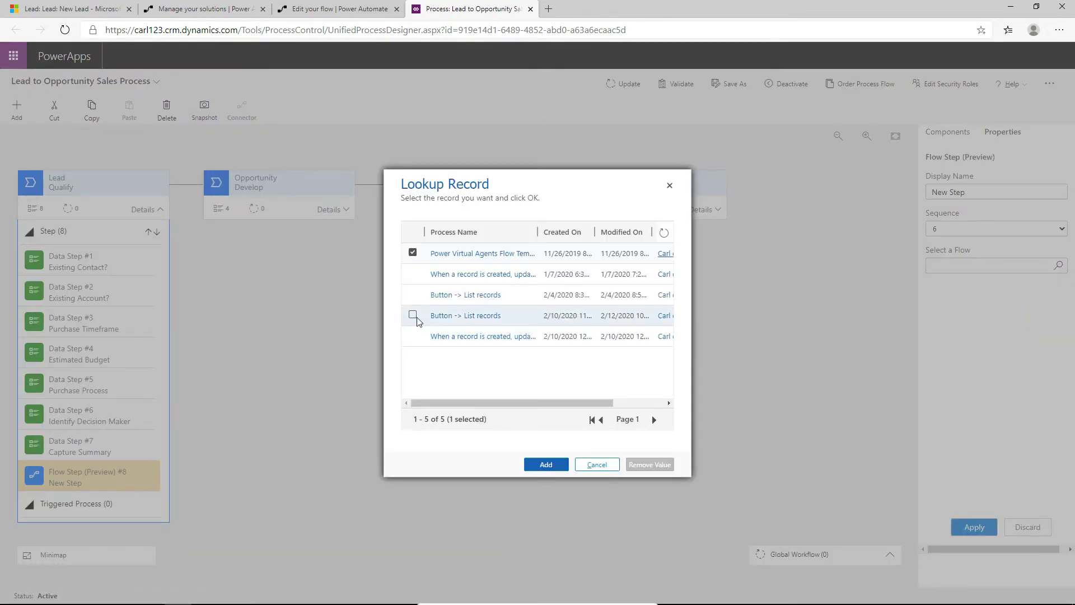
left_click(412, 314)
left_click(545, 465)
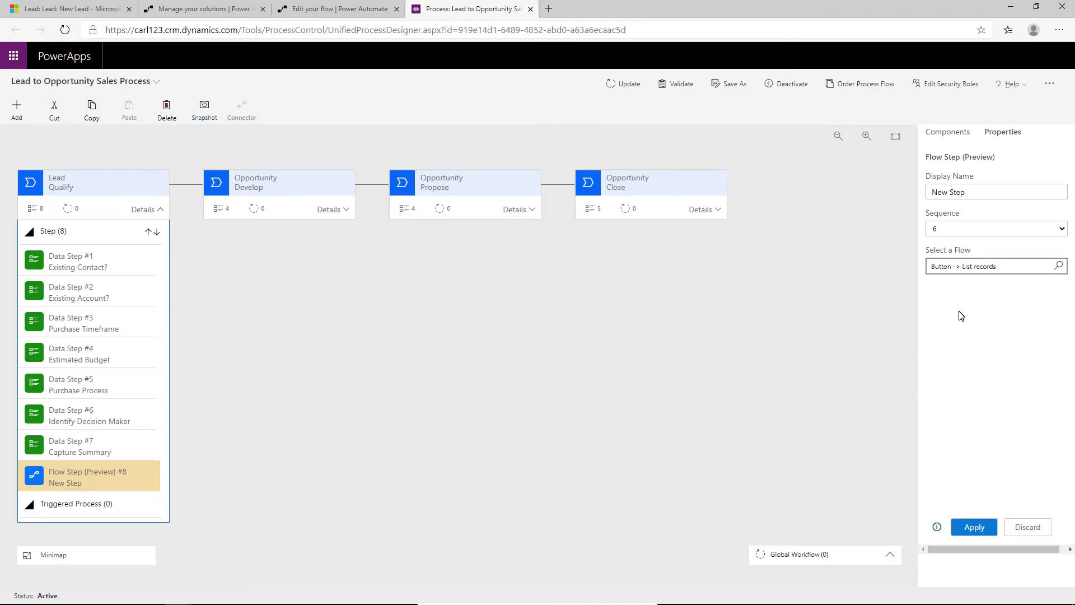
Step: Rename the flow step to 'Call Flow', apply it, then validate and update the process
triple_click(964, 190)
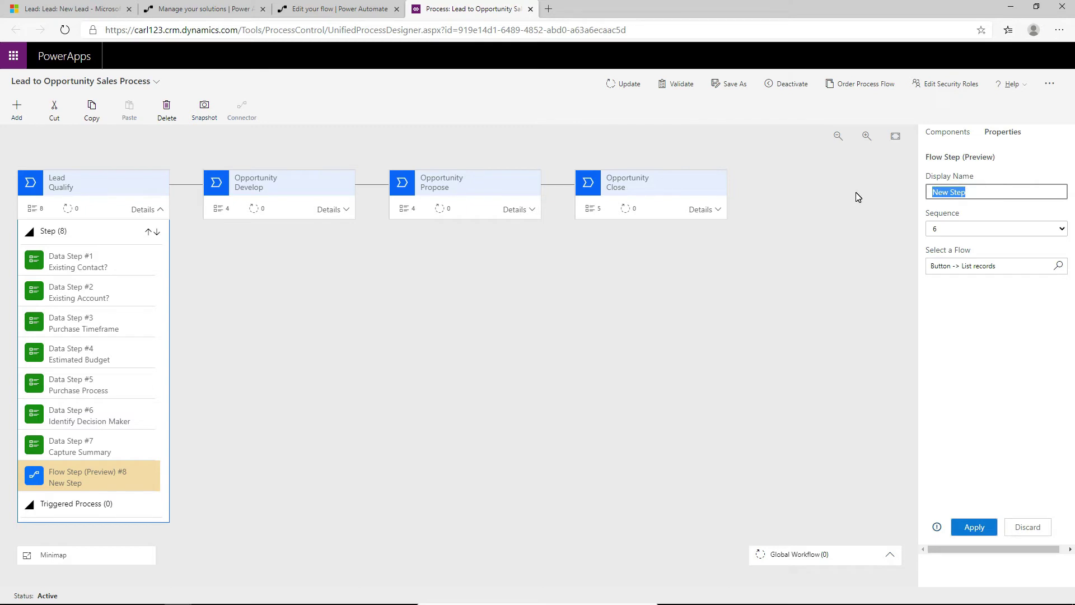
type("Call Flow")
left_click(960, 401)
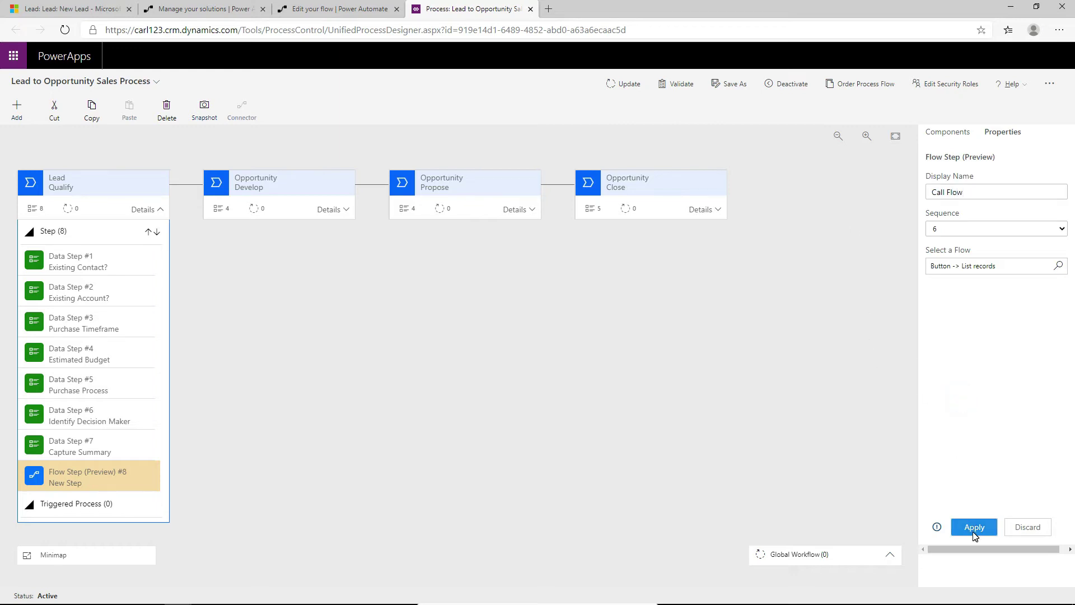
left_click(974, 534)
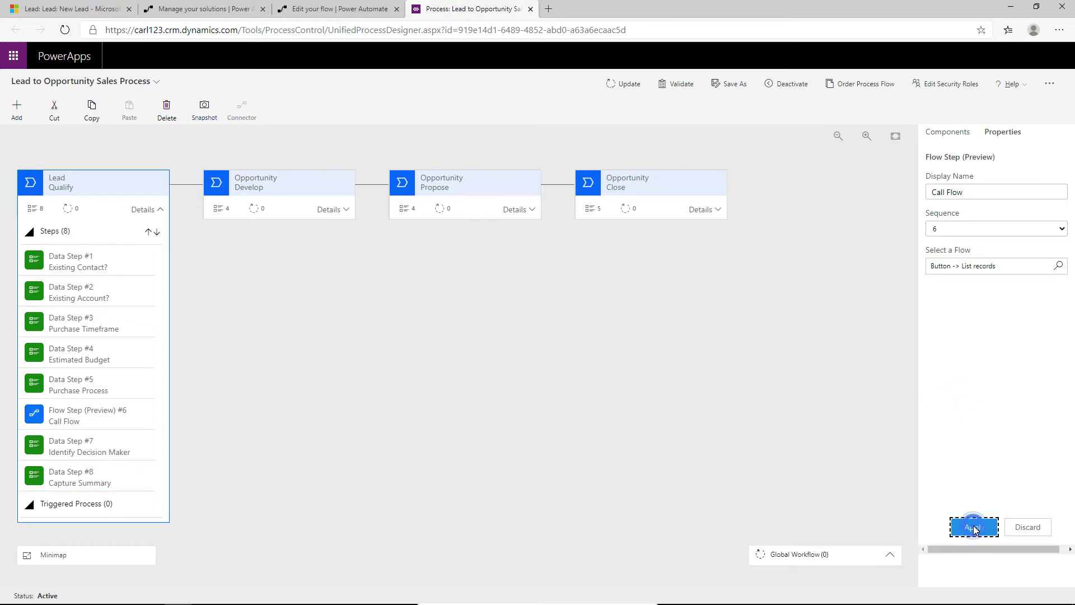
left_click(675, 85)
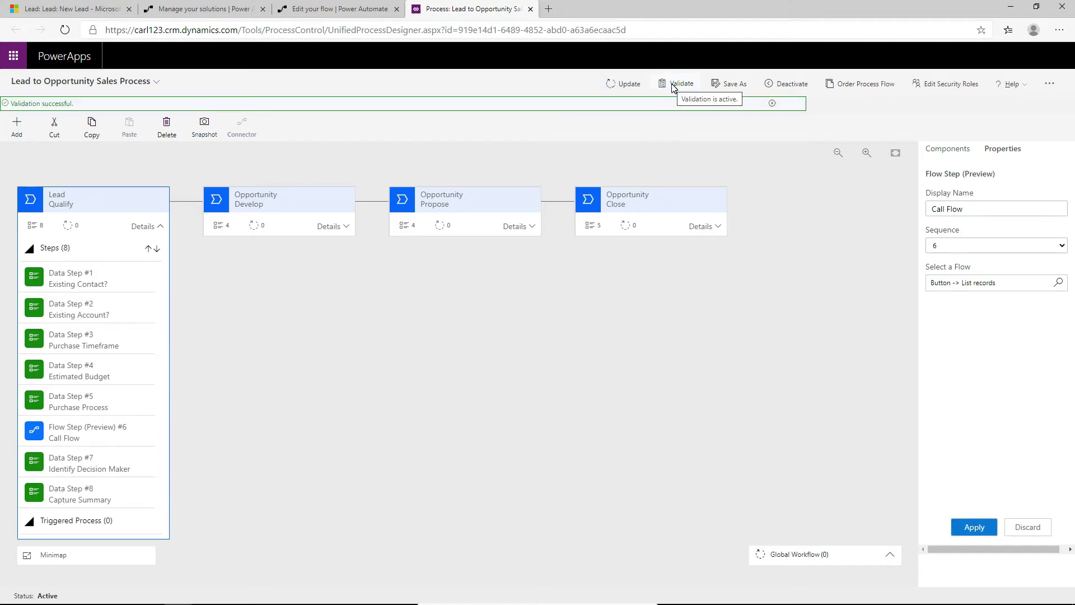
left_click(629, 85)
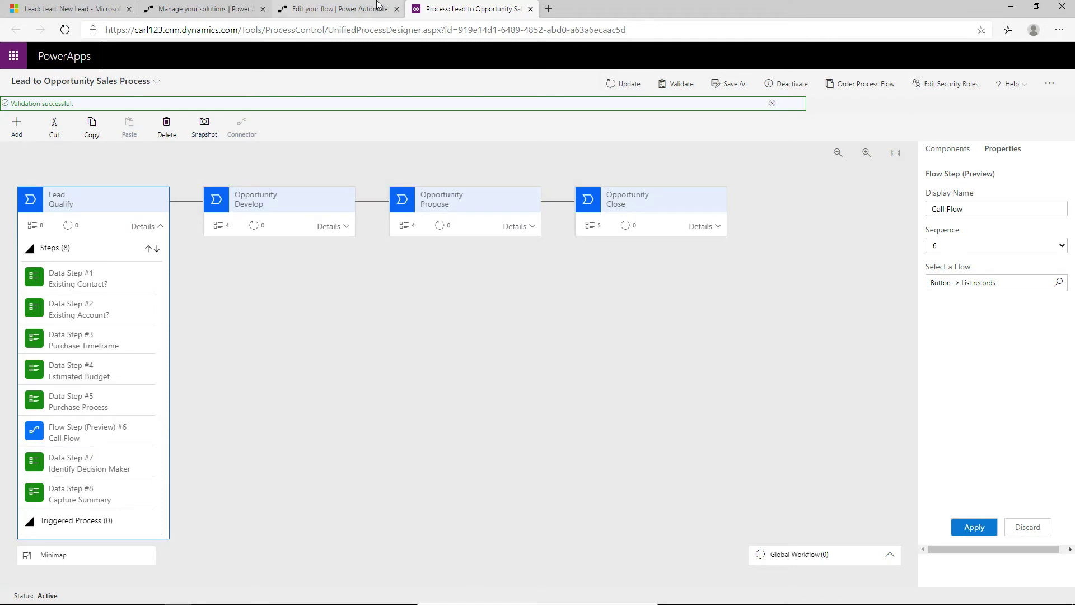
Step: Refresh the New Lead form and run the Call Flow step from the Qualify stage flyout
left_click(95, 13)
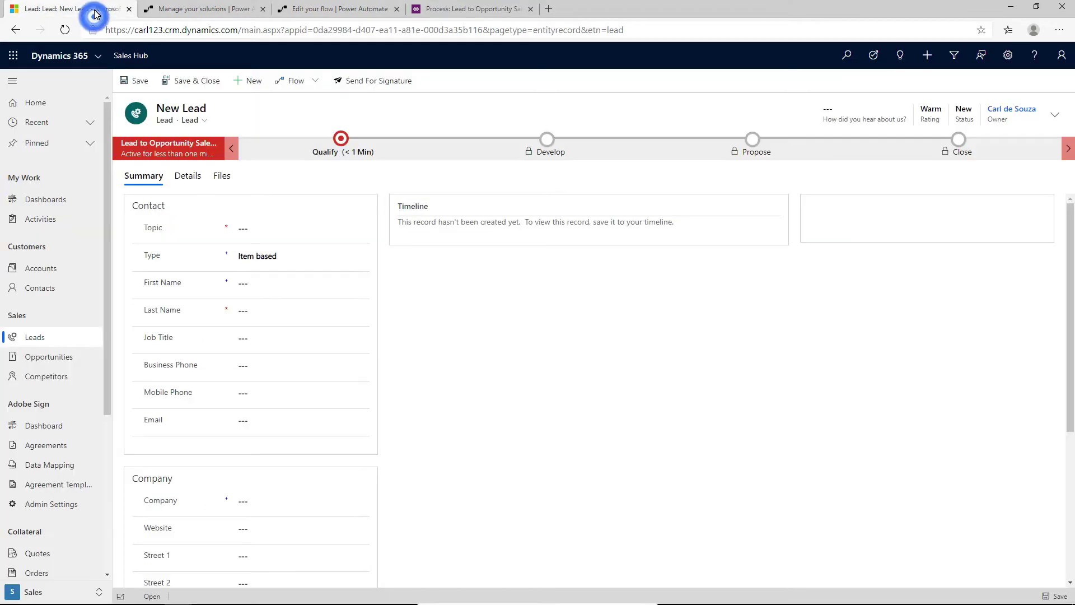
left_click(464, 332)
key("F5")
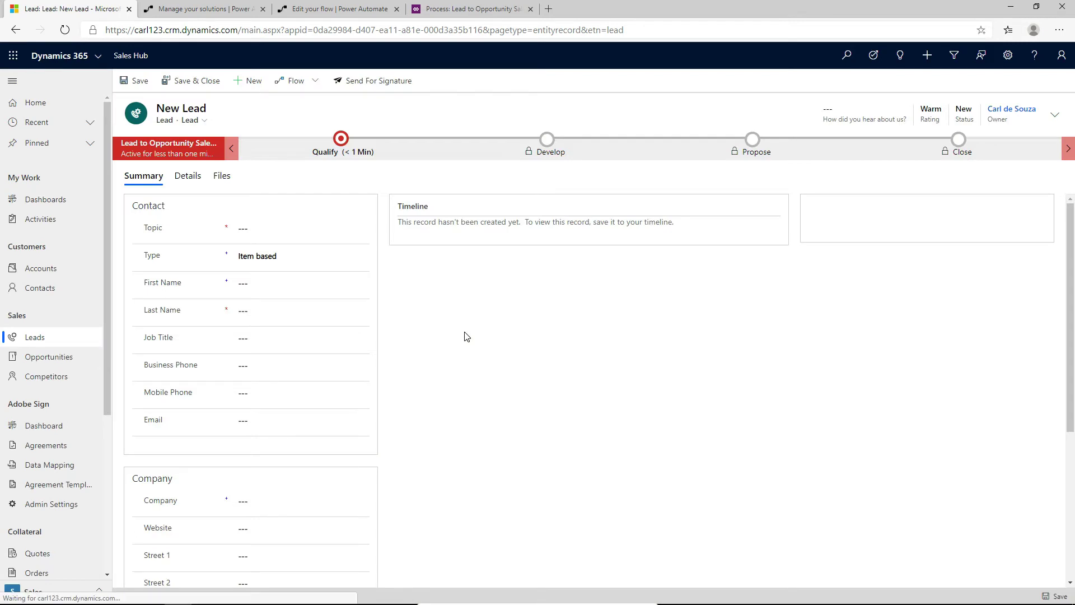
left_click(341, 141)
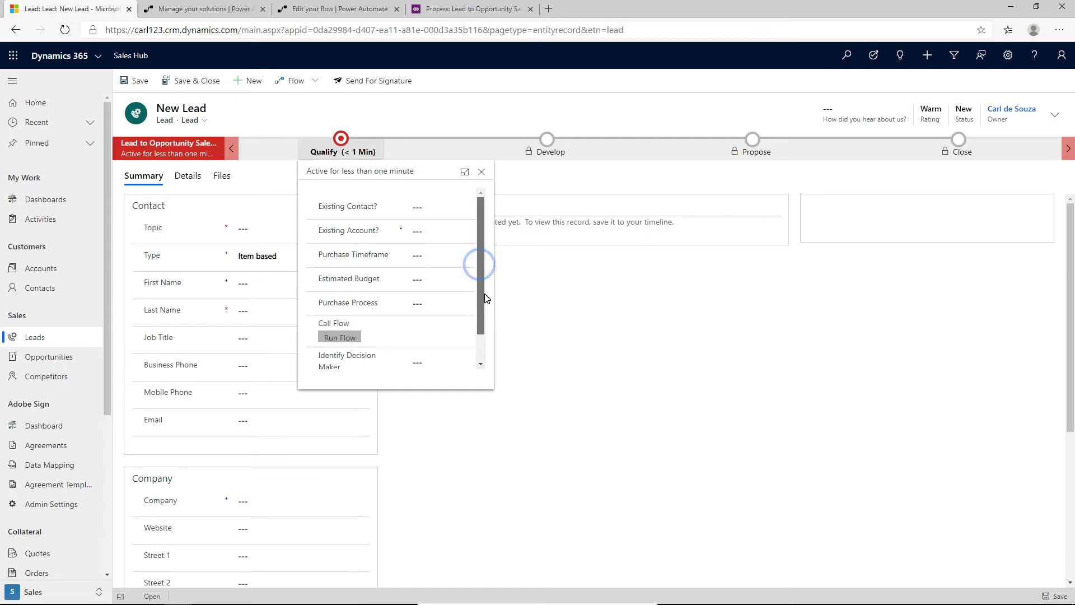
scroll(464, 297, "down", 2)
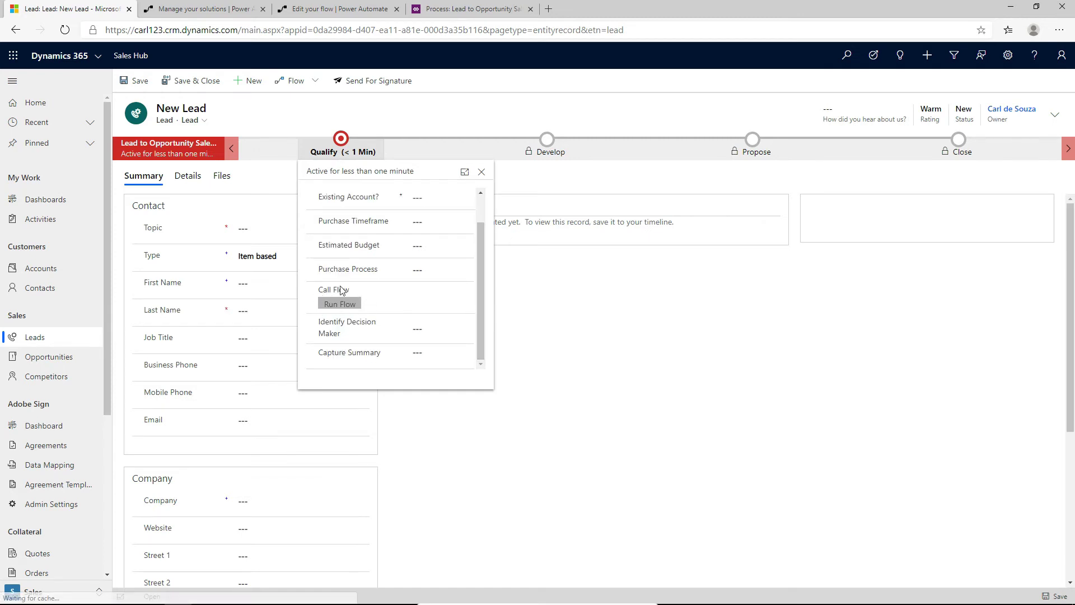
left_click(338, 305)
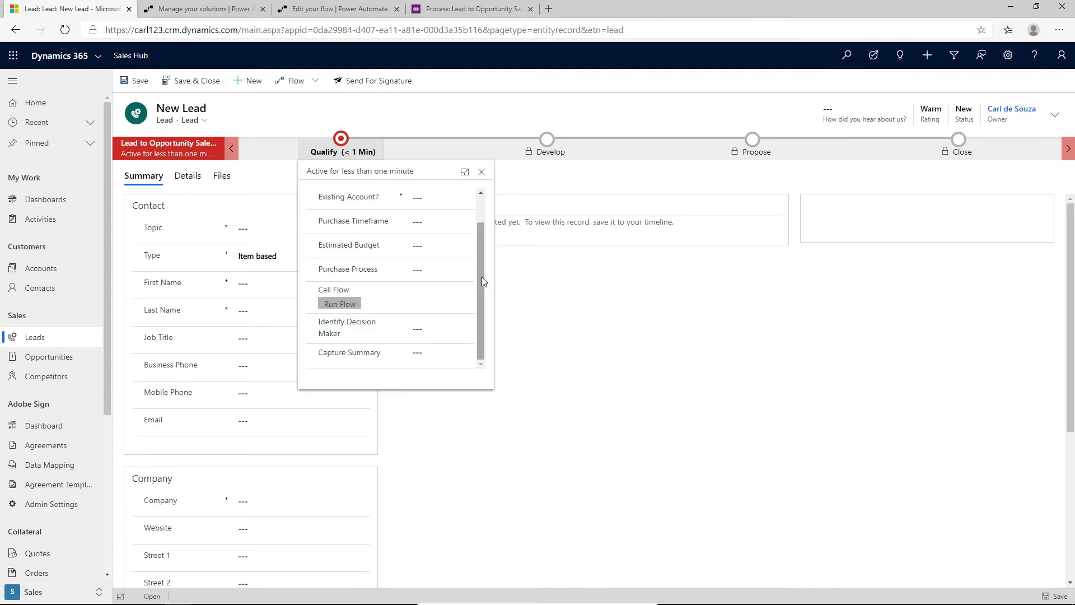
scroll(484, 281, "up", 2)
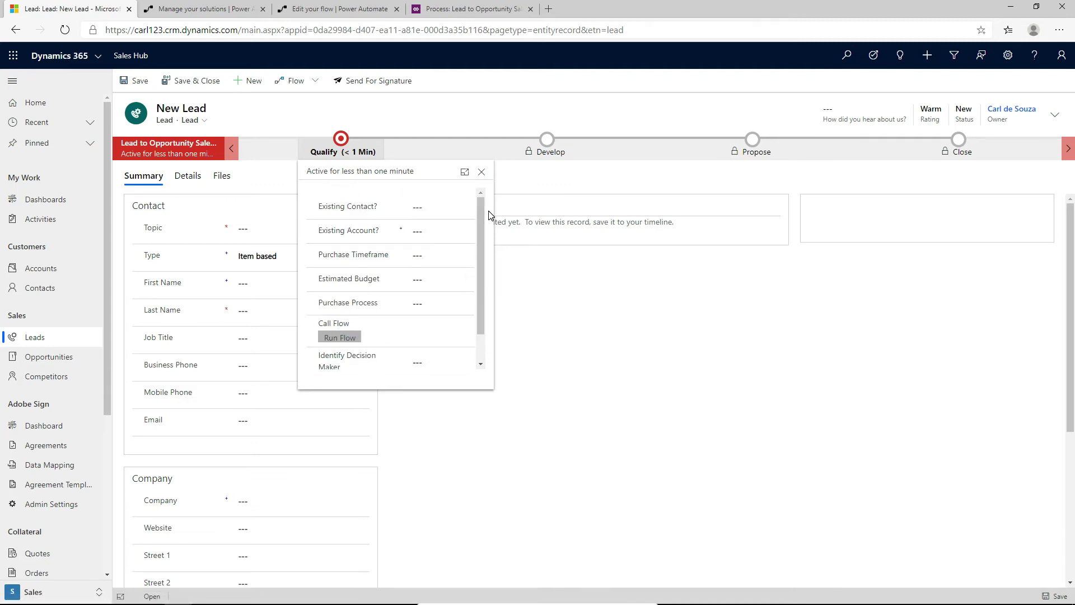
Step: Set the lead's existing contact and set Existing Account to A Datum Corporation
left_click(431, 208)
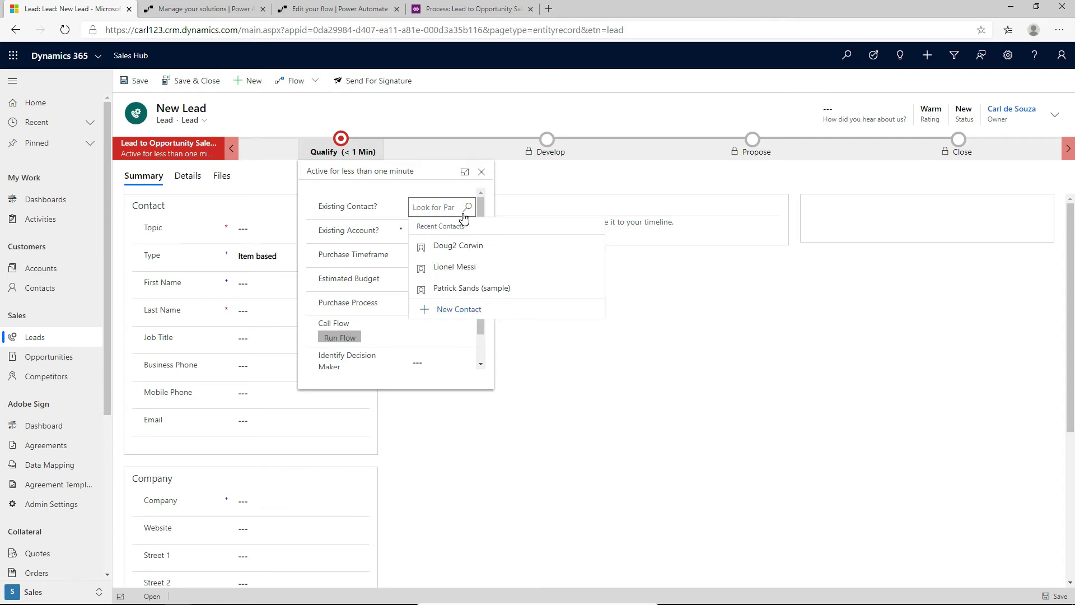
left_click(448, 245)
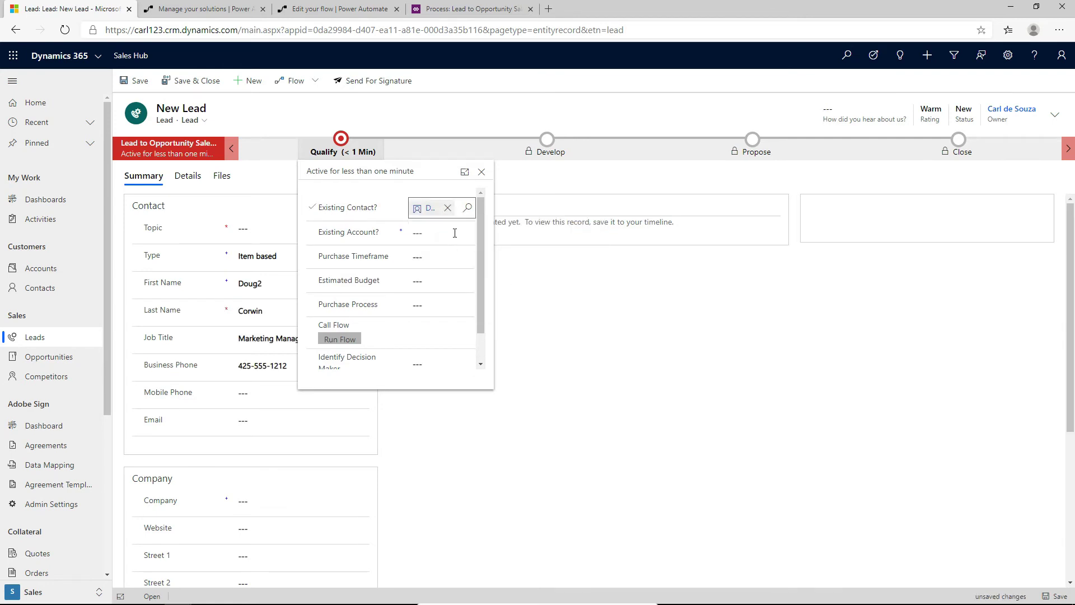
left_click(454, 232)
left_click(469, 233)
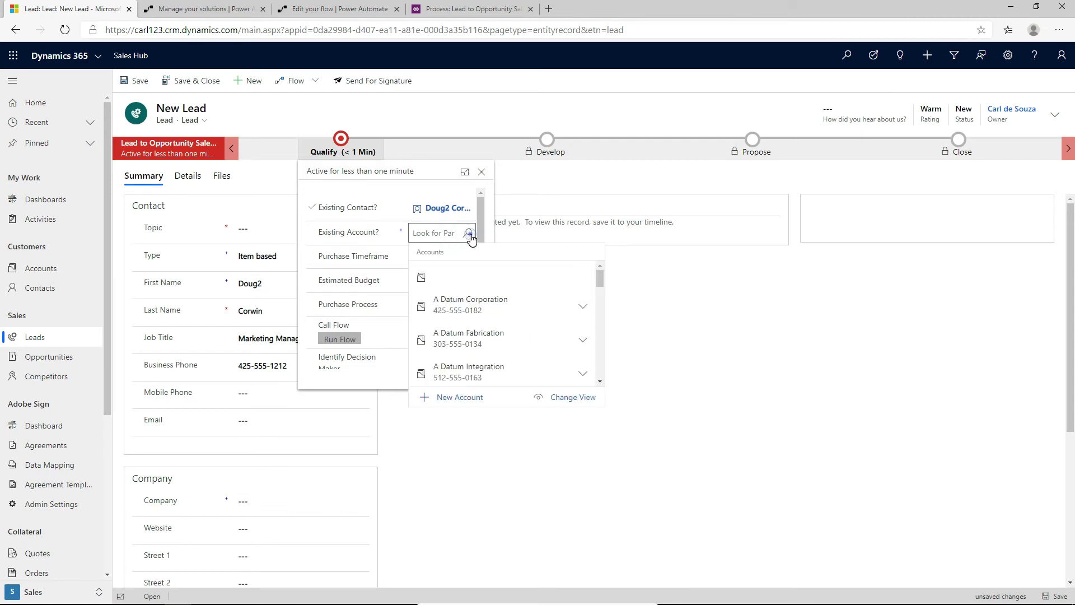
left_click(470, 235)
left_click(458, 275)
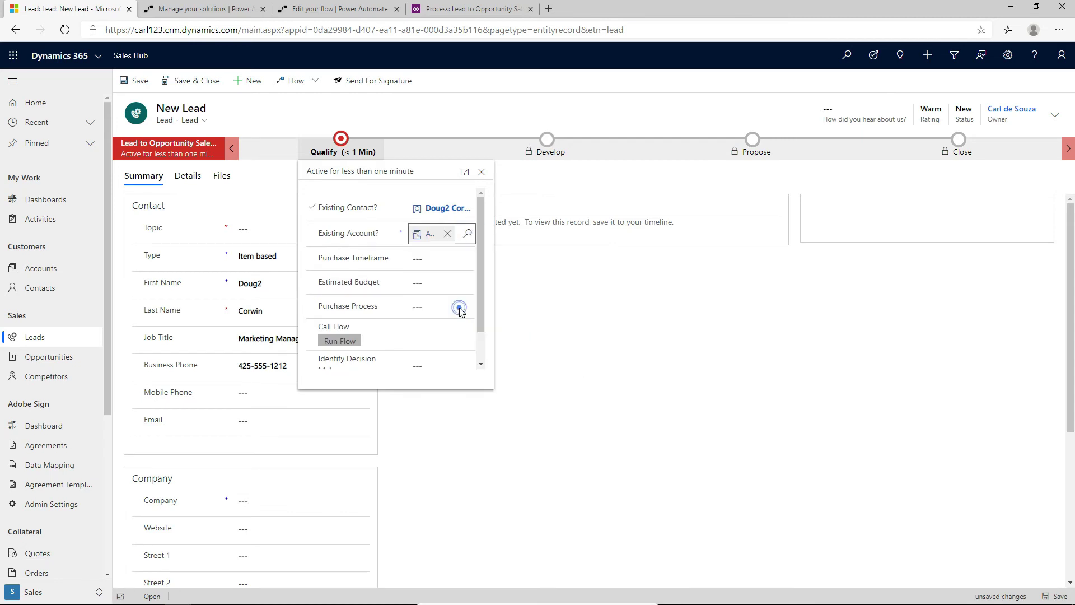
Step: Set Purchase Timeframe to Immediate and Estimated Budget to 1,000,000
left_click(425, 258)
left_click(462, 259)
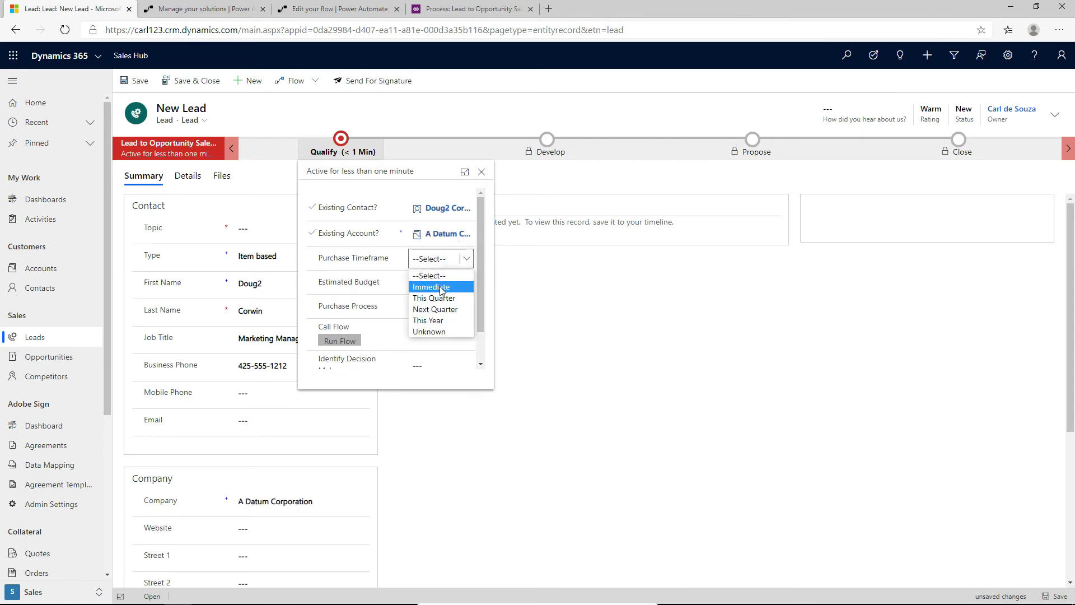
left_click(432, 287)
left_click(467, 282)
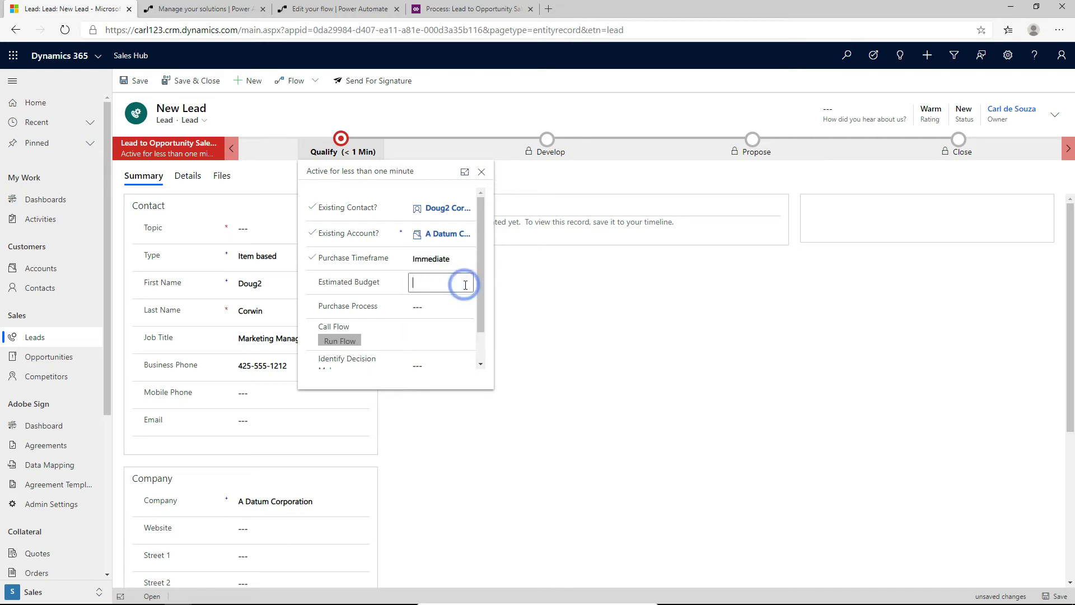
type("1,000,00")
type("0")
Step: Set Purchase Process to Individual, mark the decision maker identified, and write the 'Looks good!' summary
left_click(440, 308)
left_click(458, 335)
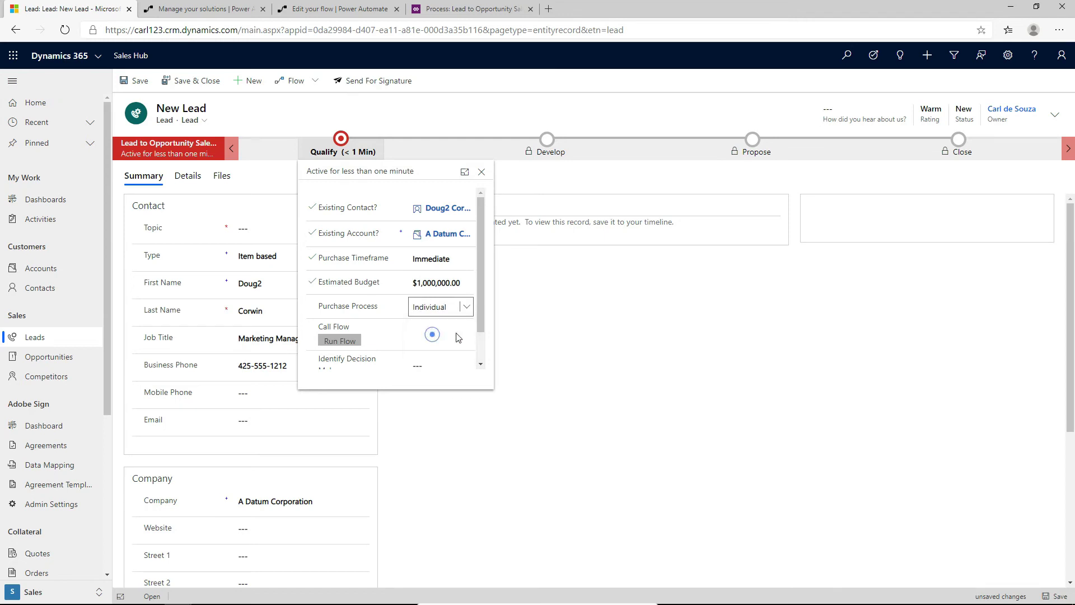
scroll(479, 323, "down", 1)
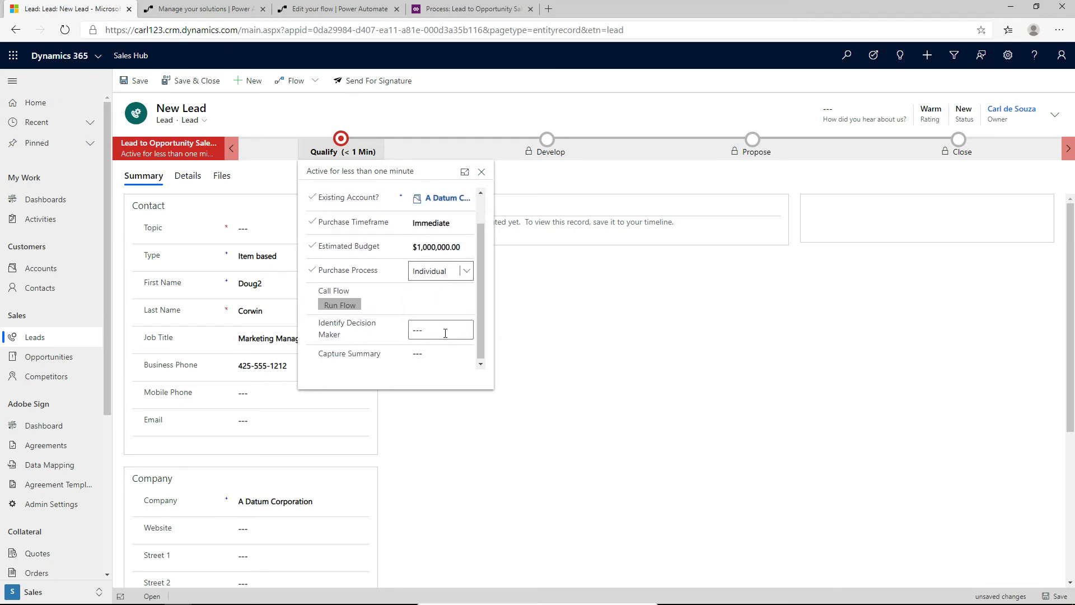
left_click(446, 333)
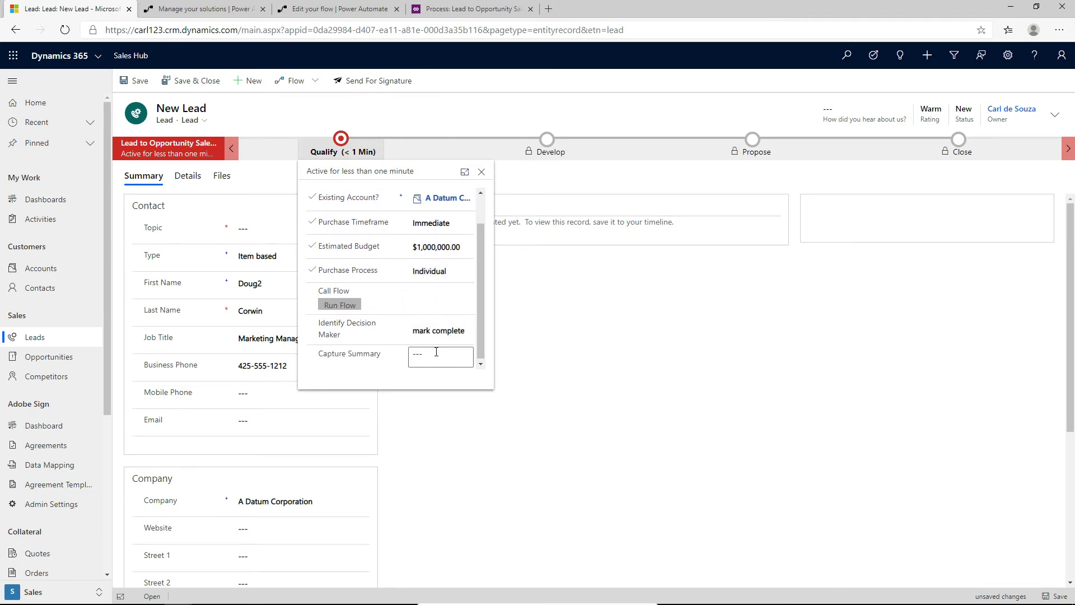
left_click(431, 353)
type("Looks good!")
Step: Fill the required Topic with 'New lead' and save the lead record
left_click(132, 84)
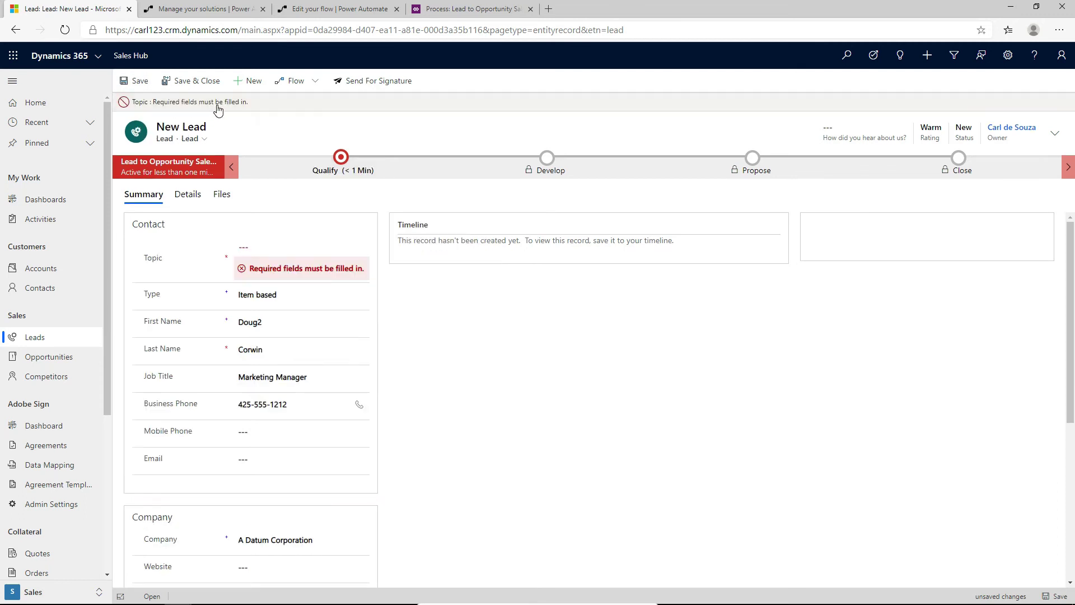
left_click(274, 253)
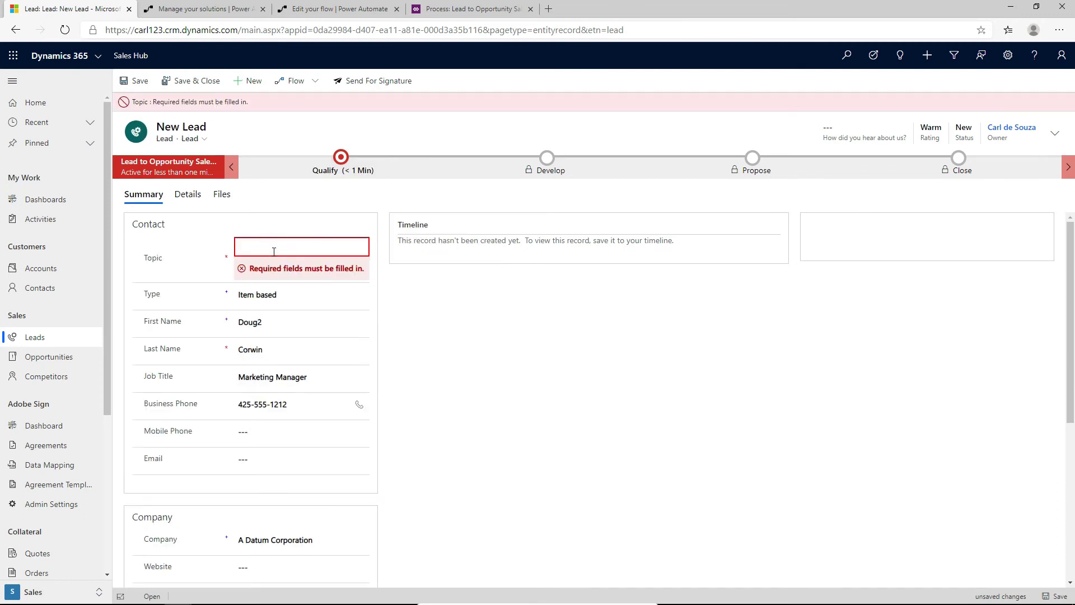
type("New lead")
left_click(138, 80)
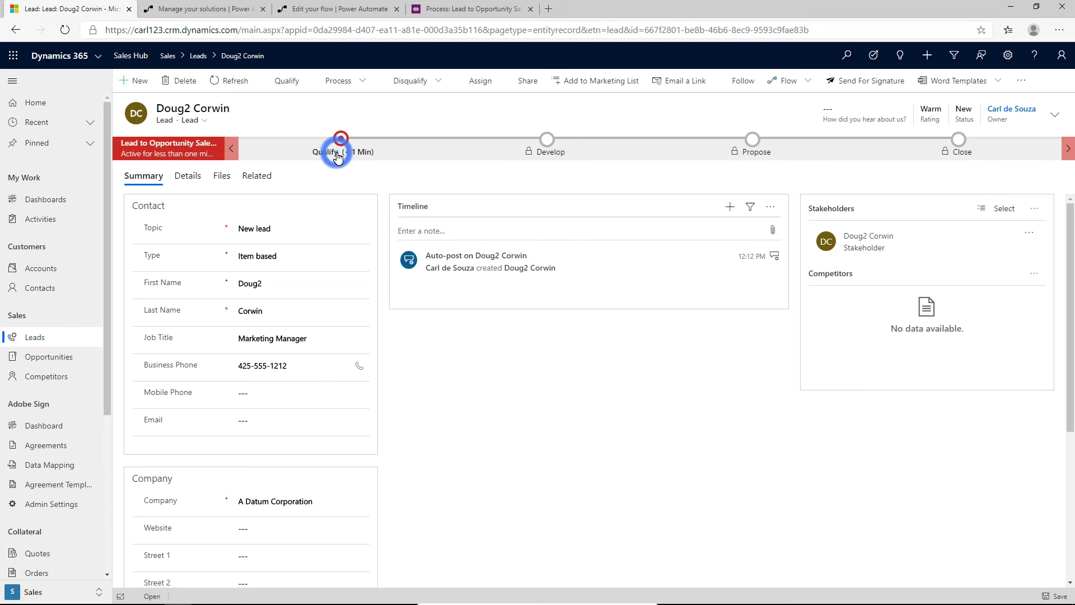
Step: Trigger Button -> List records from the Call Flow step in the Qualify stage
left_click(337, 154)
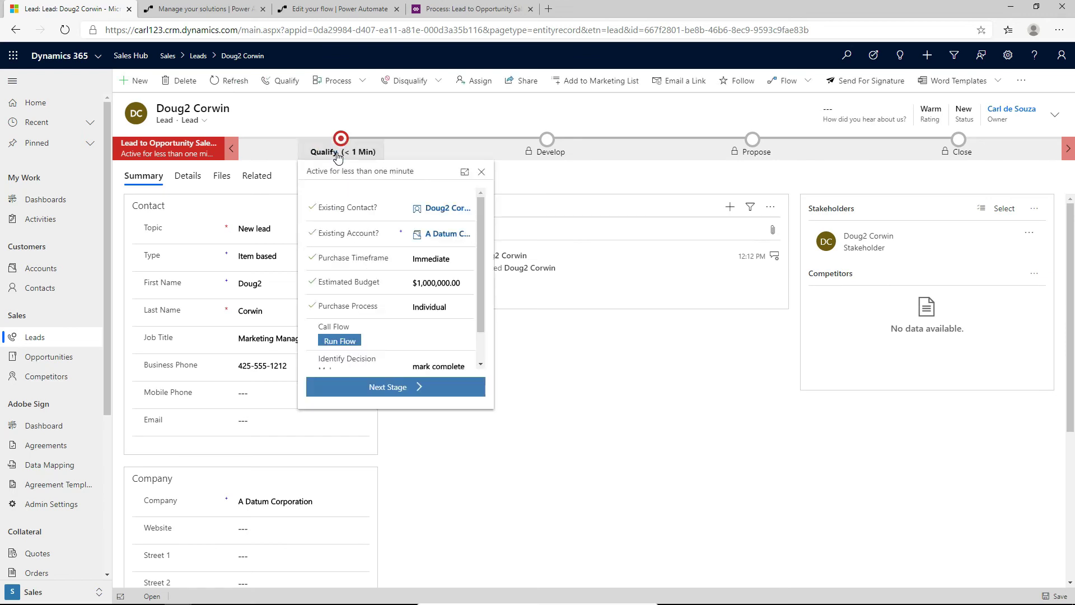
left_click(340, 342)
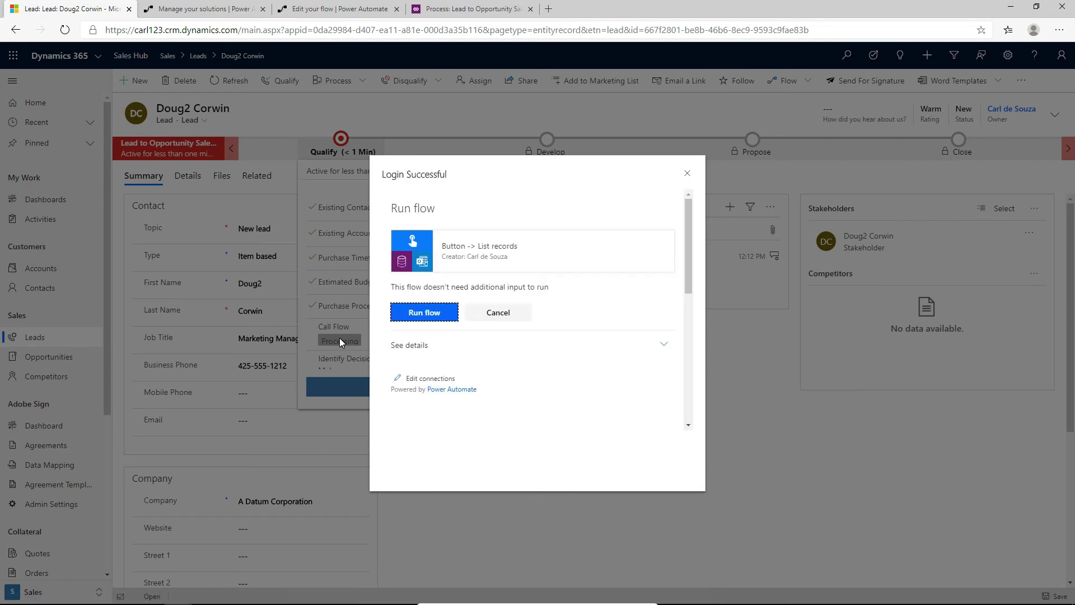
left_click(438, 318)
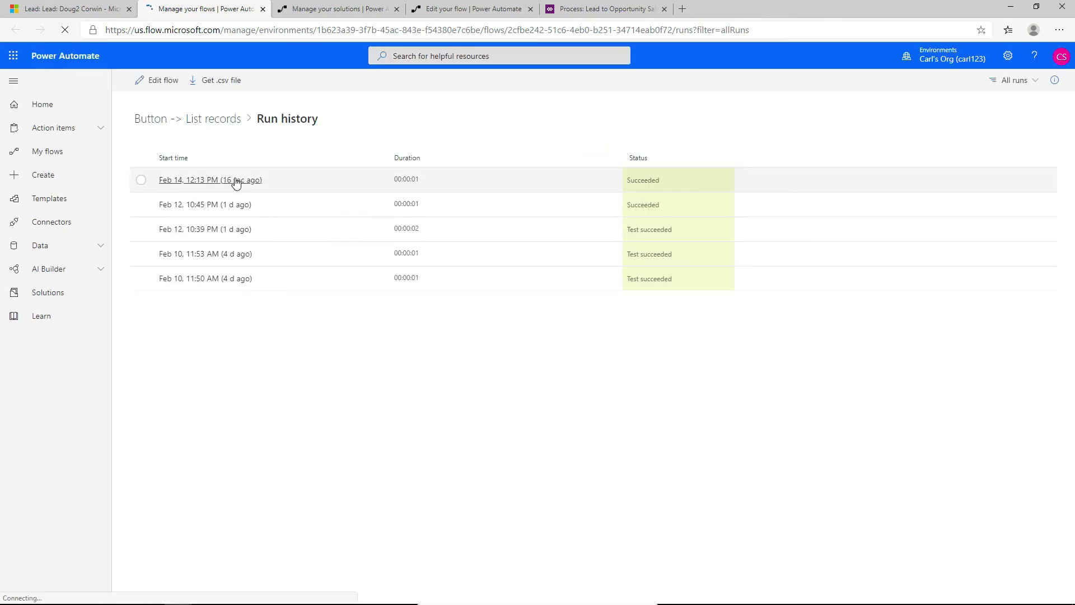
Step: Open the Feb 14, 12:13 PM run of Button -> List records to view its step results
left_click(235, 180)
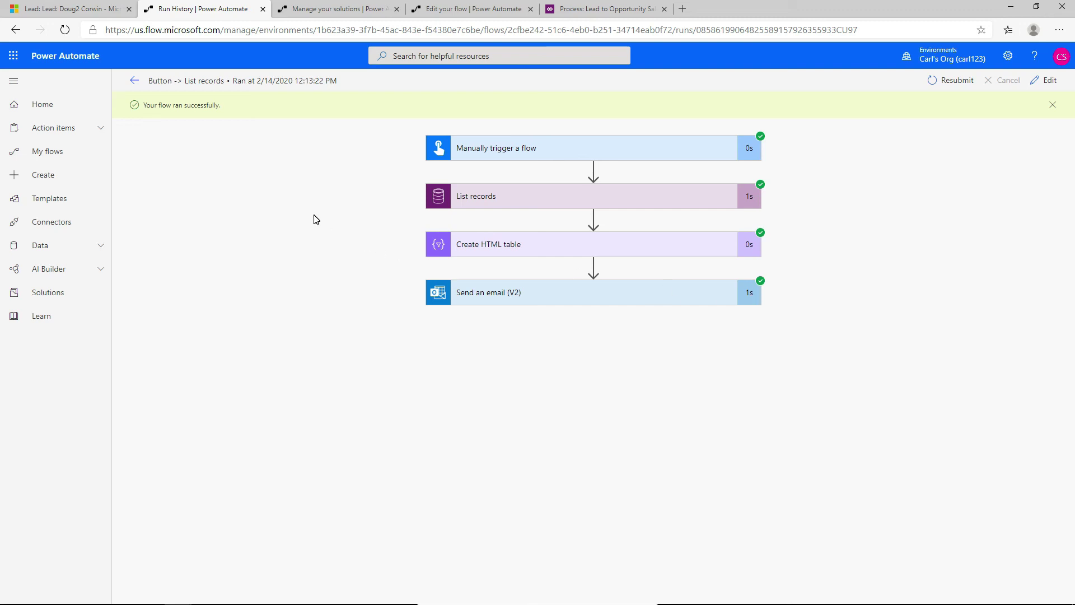
Step: Switch to Outlook mail through the Office 365 app launcher
left_click(14, 56)
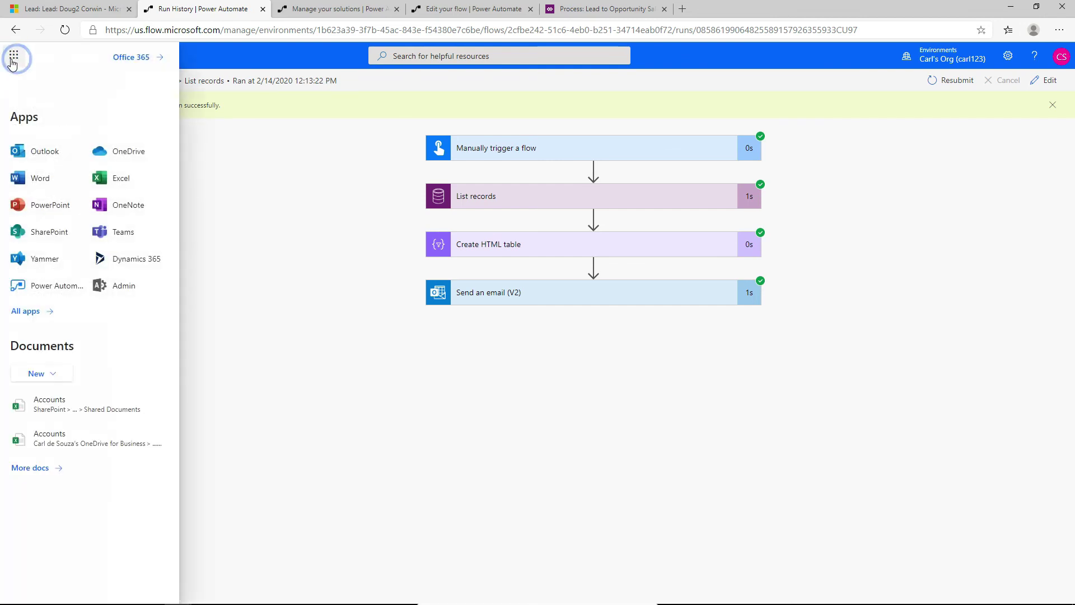
left_click(45, 156)
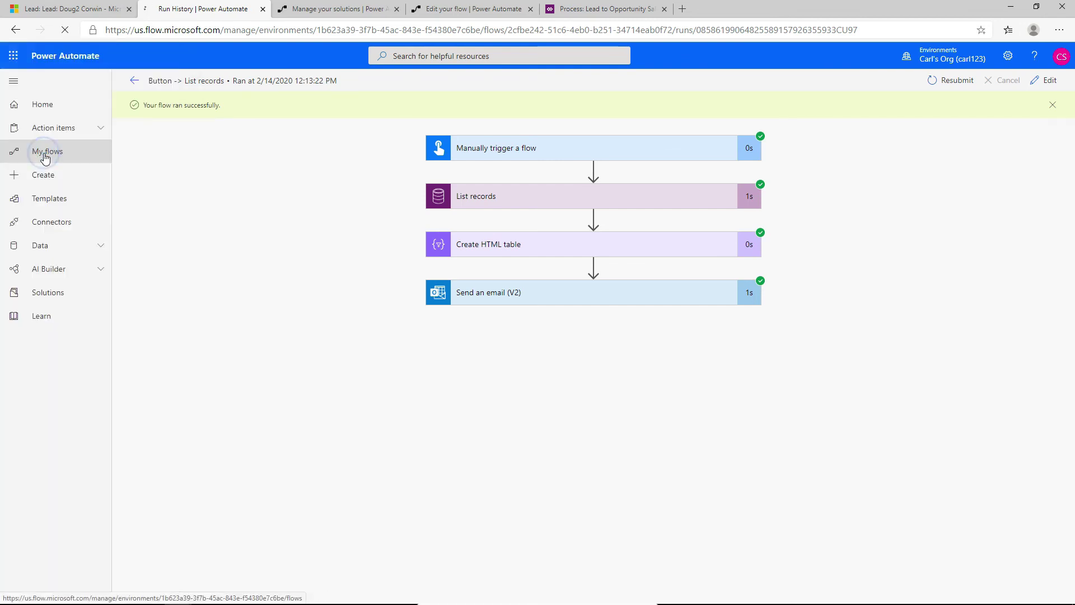